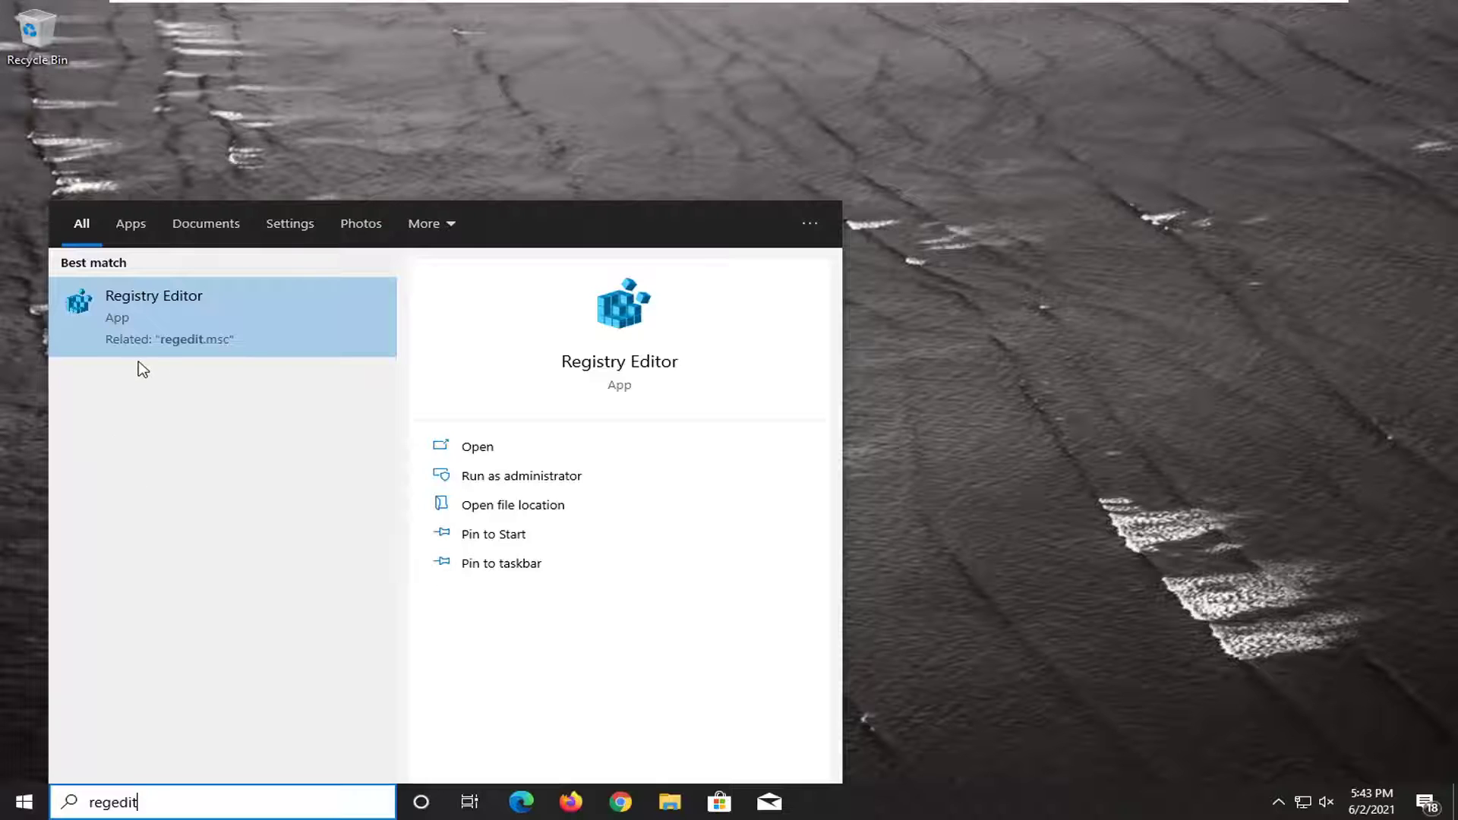
# Launch Registry Editor as administrator and approve the UAC prompt
pyautogui.rightClick(130, 319)
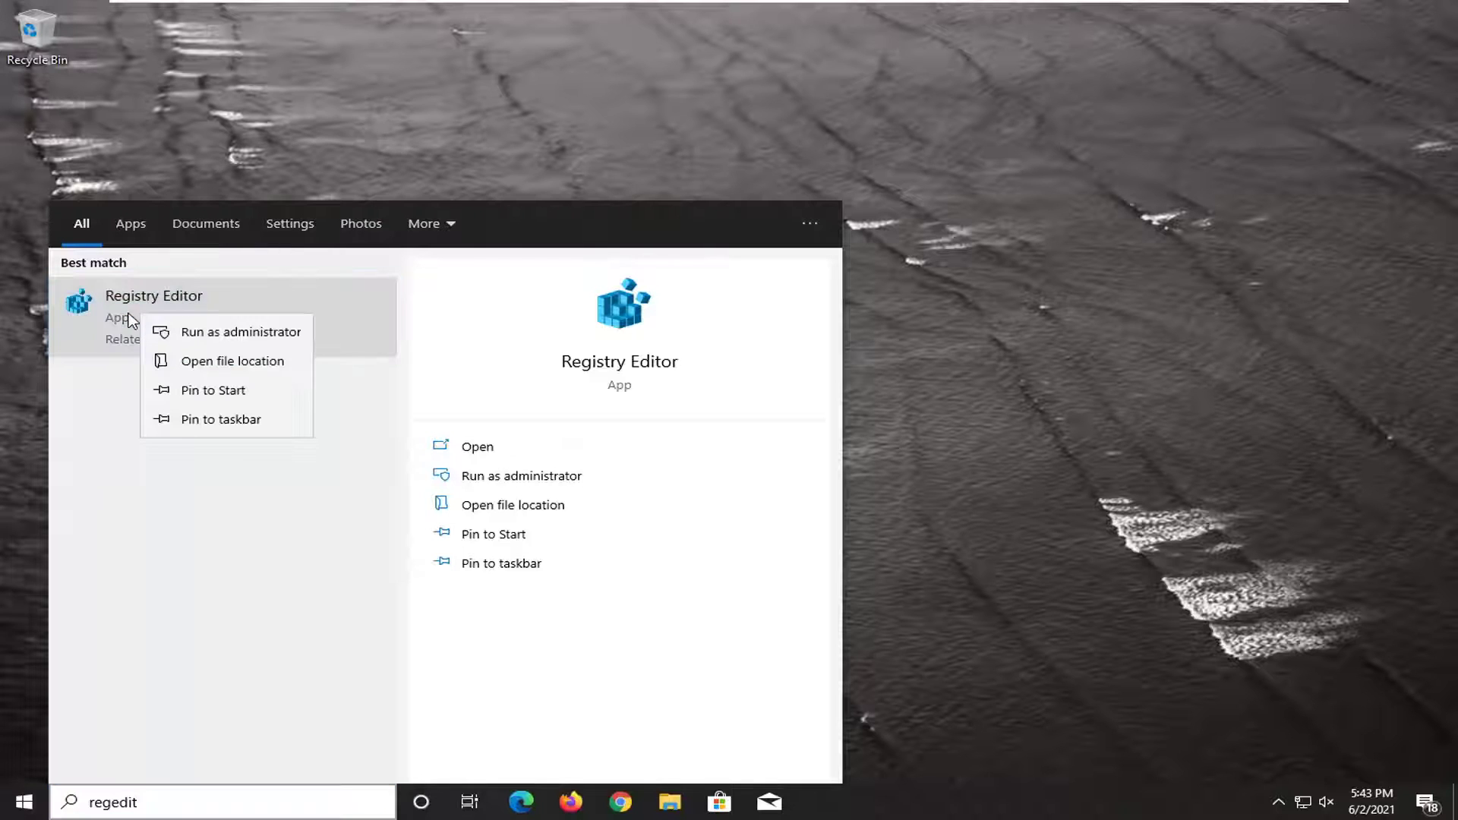
pyautogui.click(206, 332)
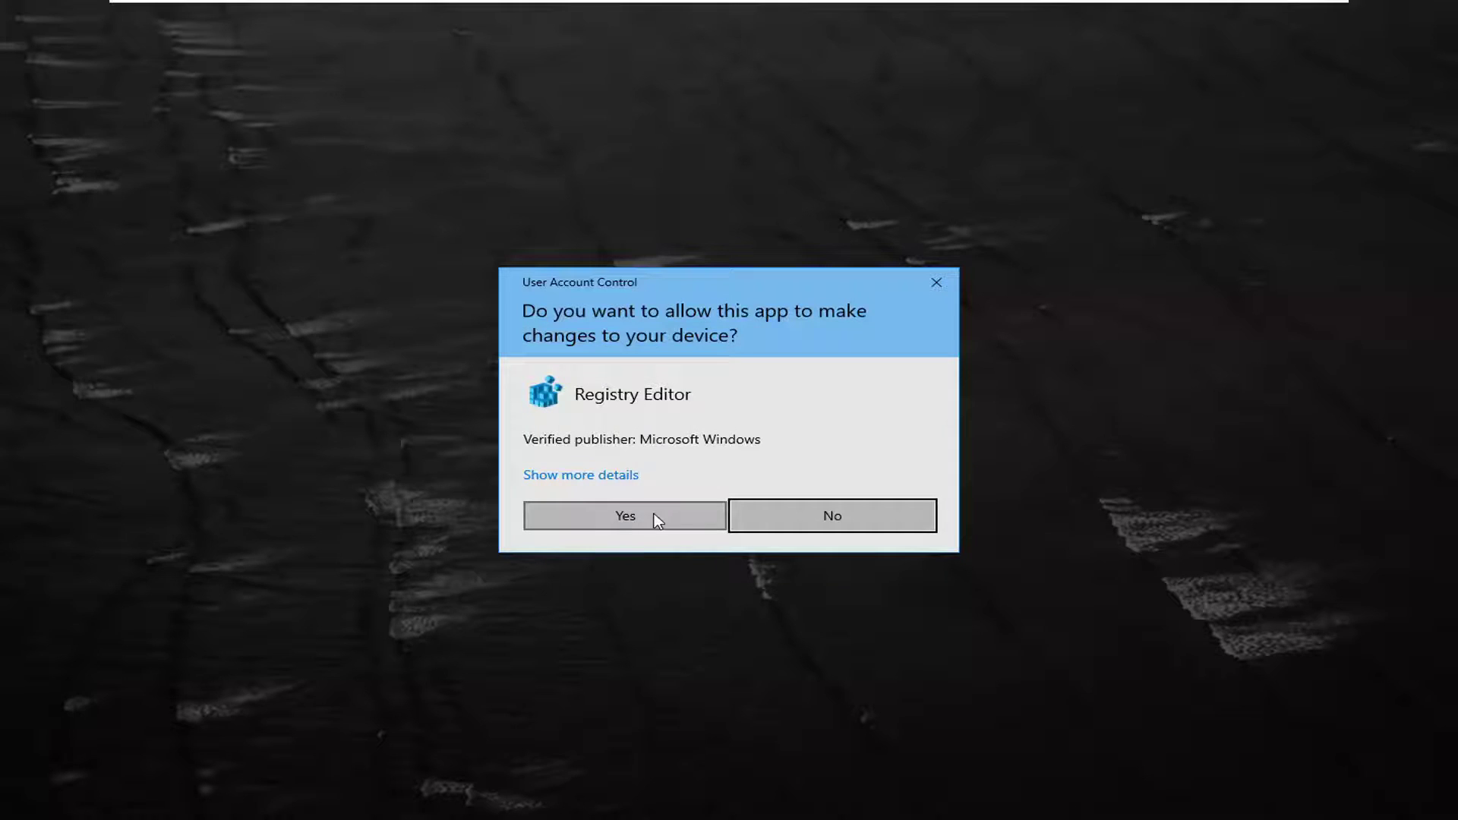
pyautogui.click(626, 516)
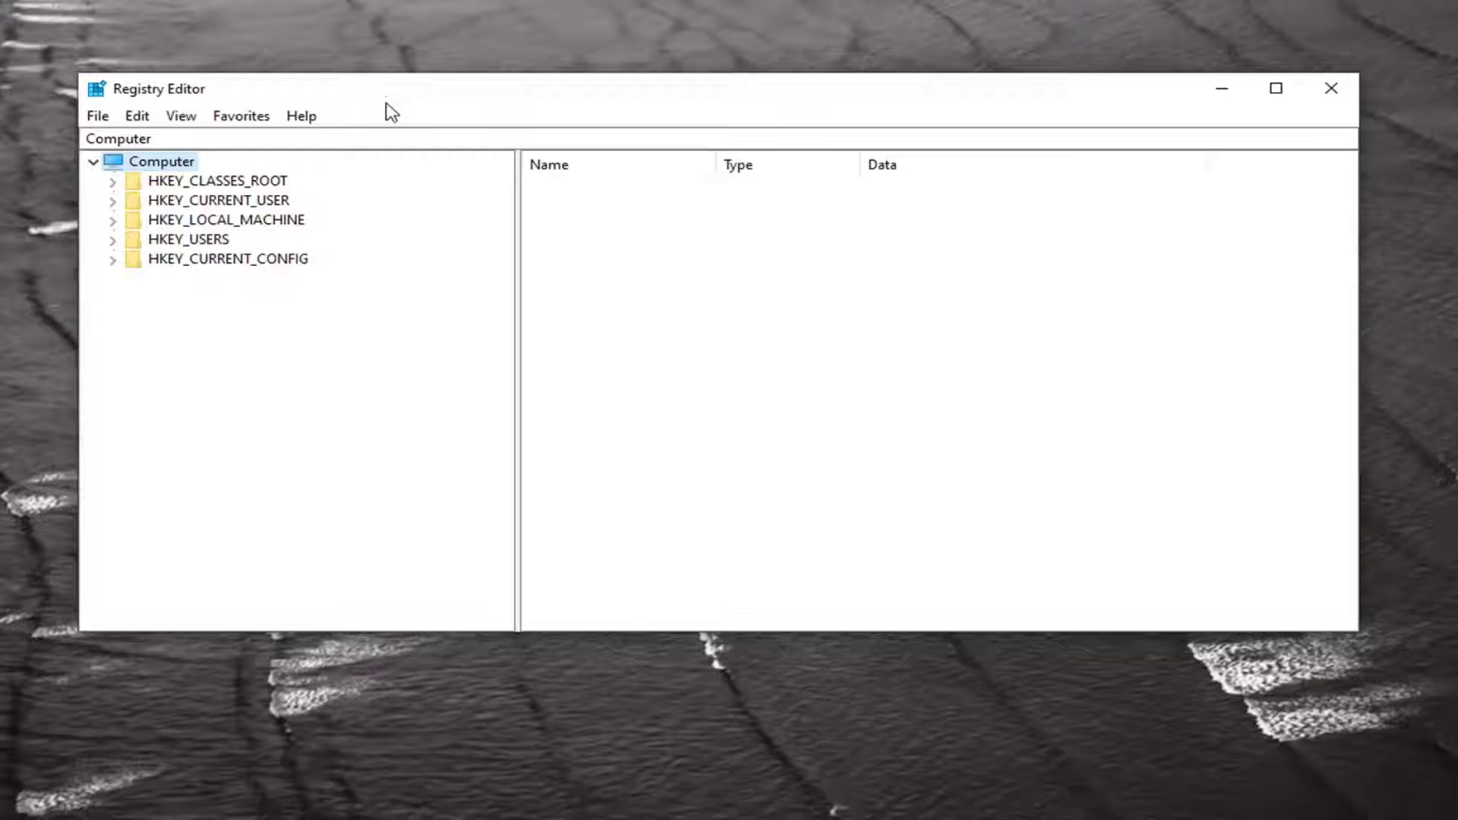
pyautogui.click(102, 117)
pyautogui.click(129, 168)
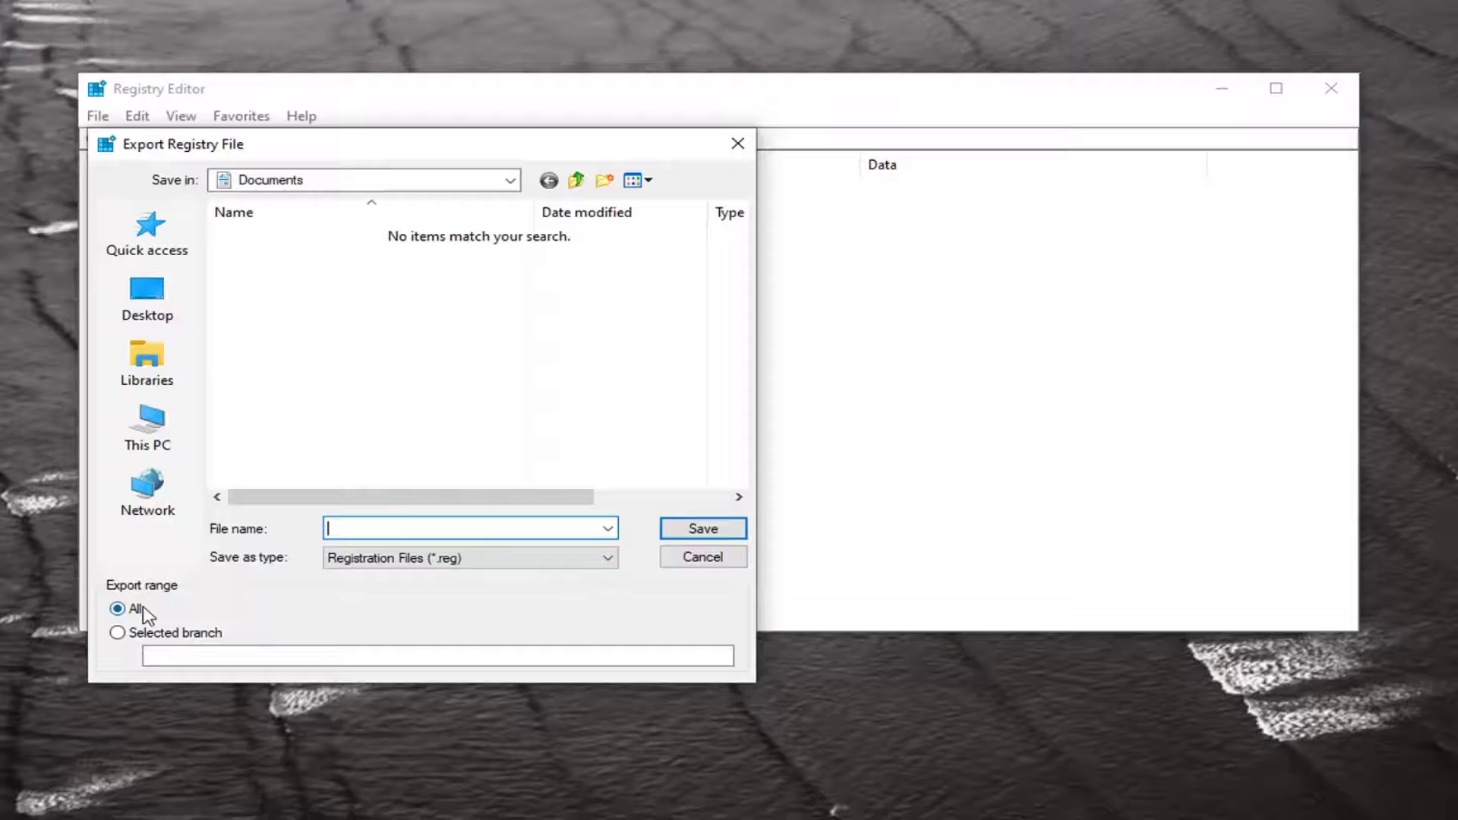
pyautogui.click(151, 311)
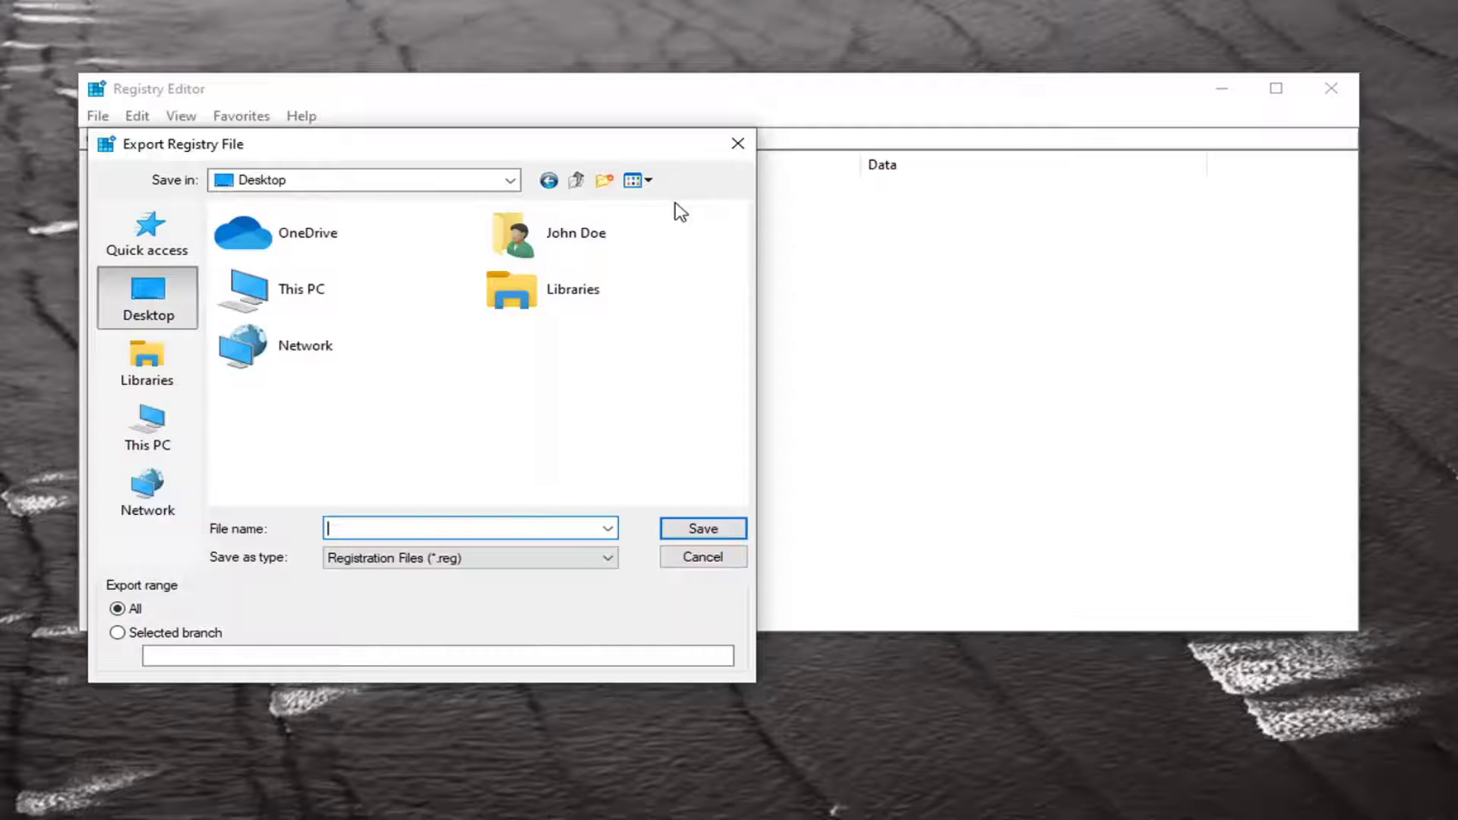
pyautogui.click(735, 146)
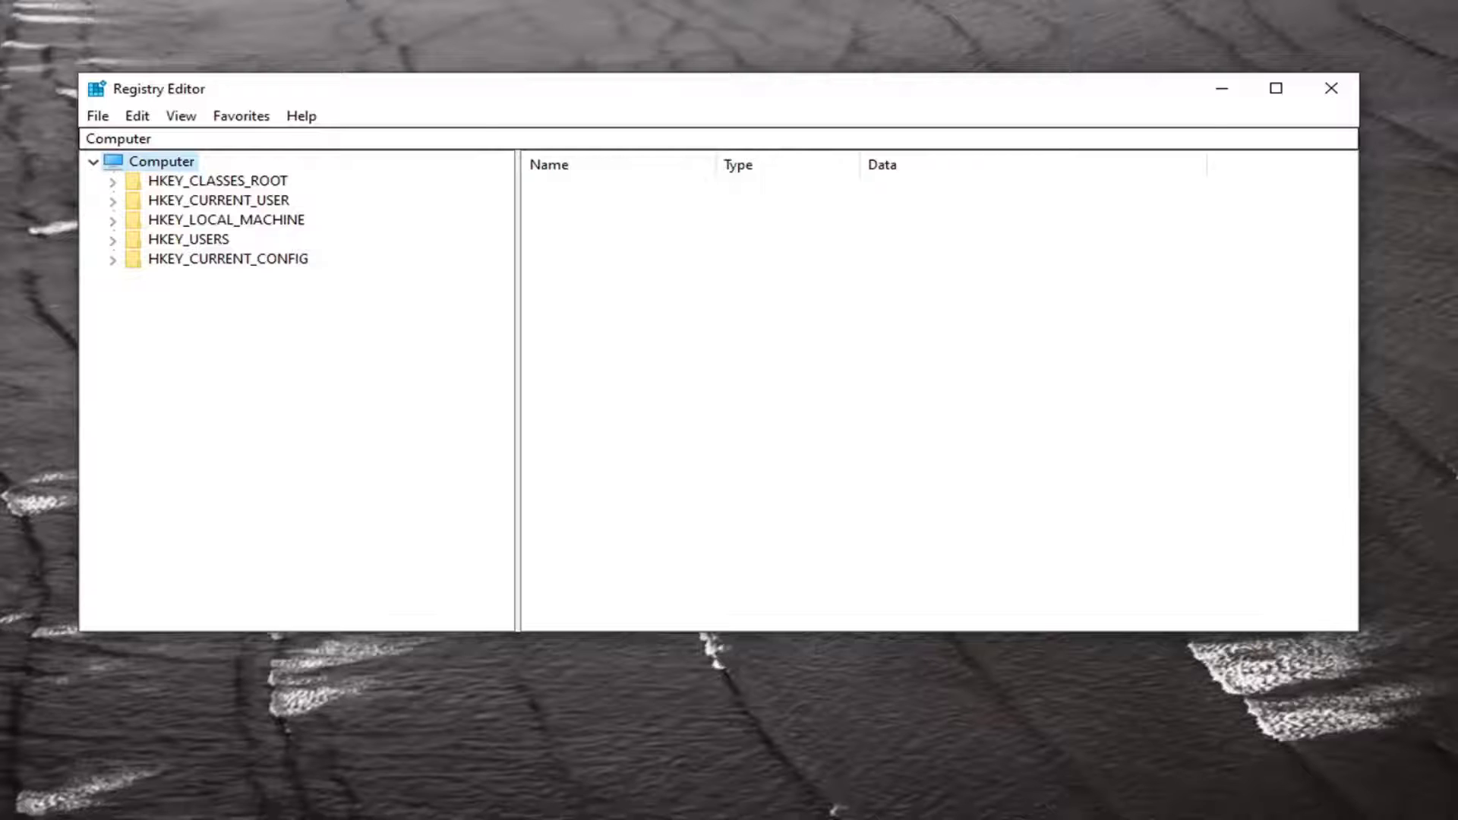
pyautogui.click(98, 117)
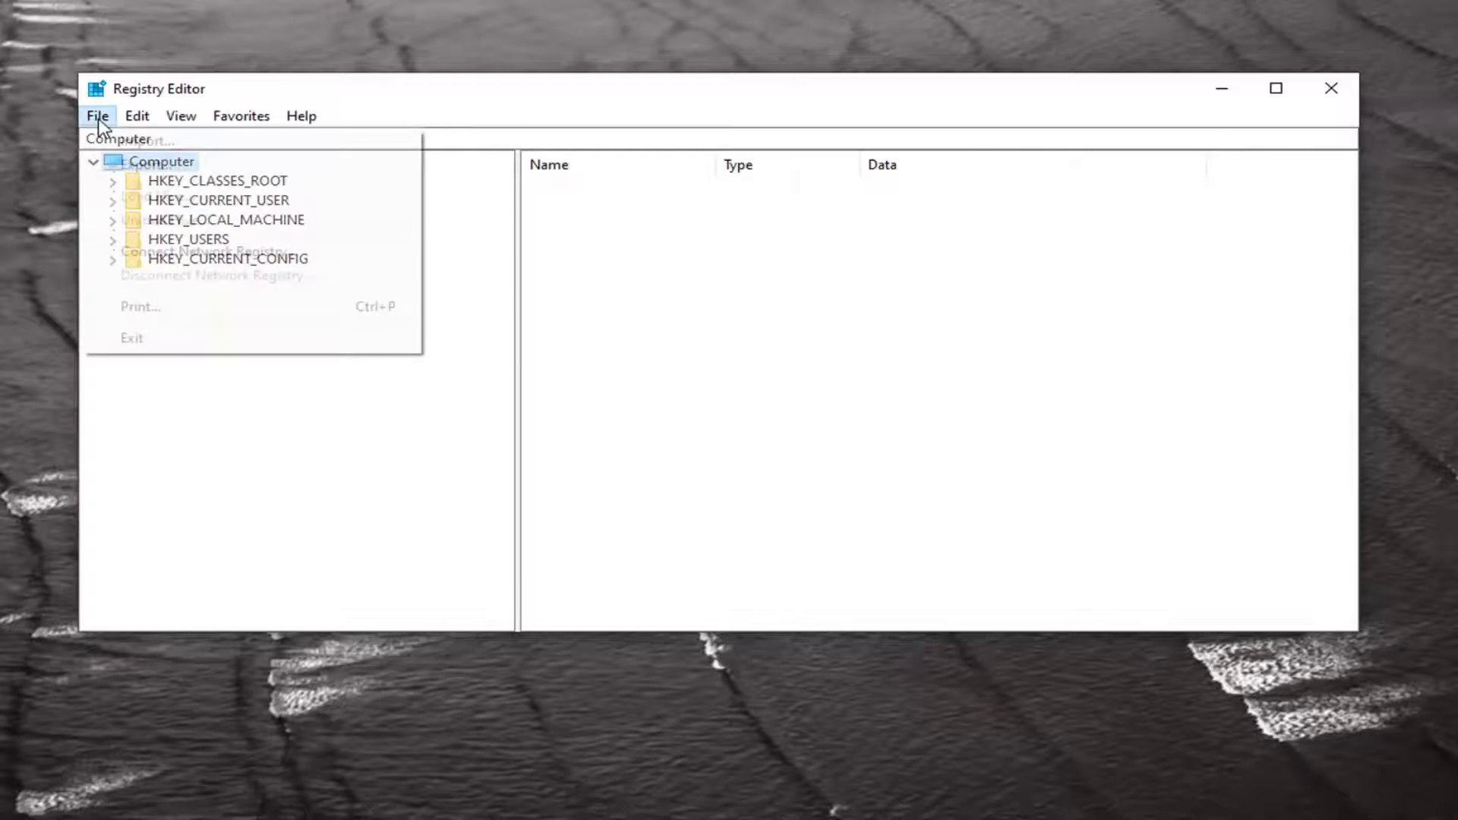
pyautogui.click(134, 142)
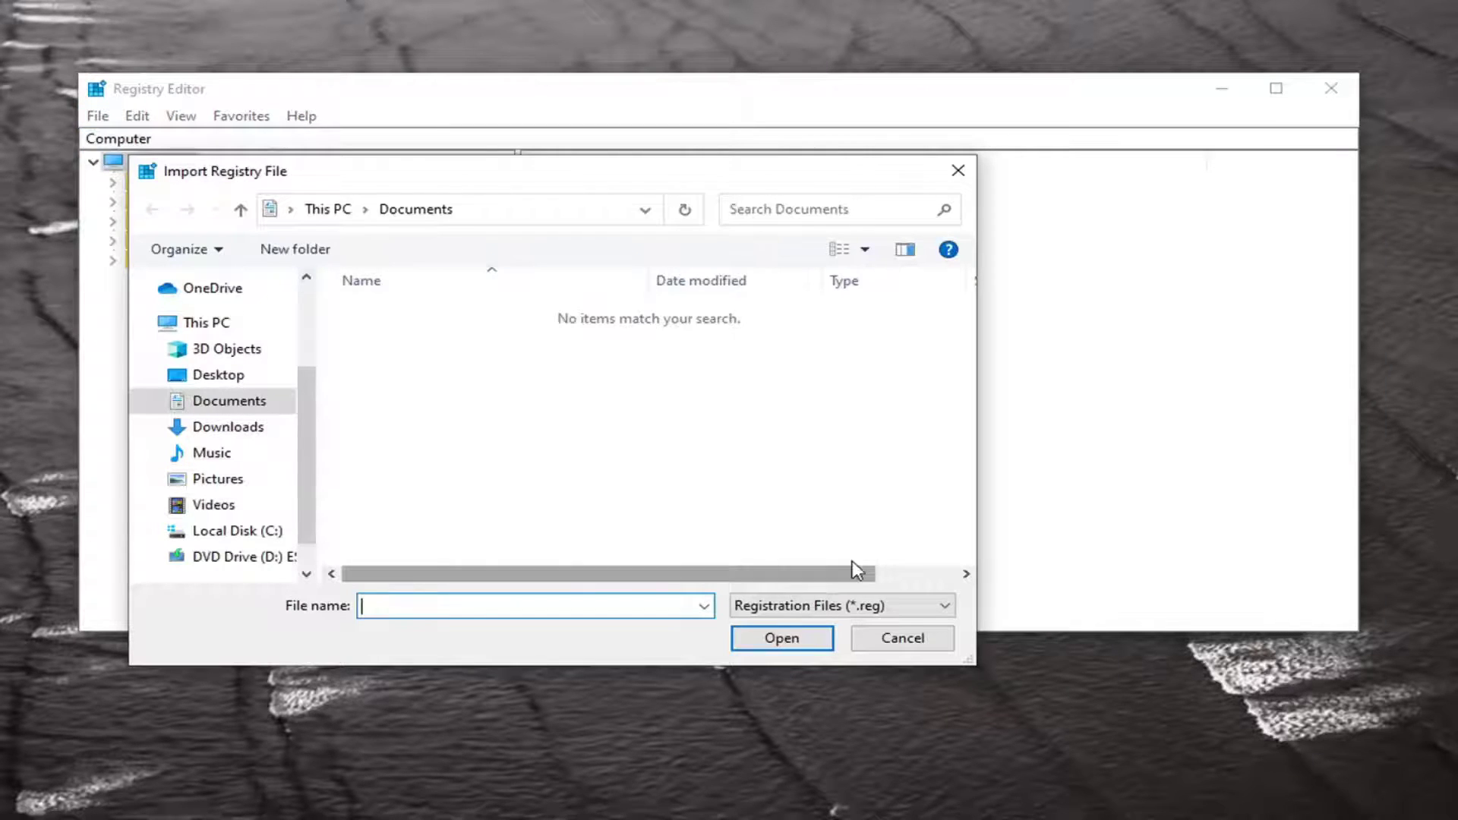
pyautogui.click(911, 642)
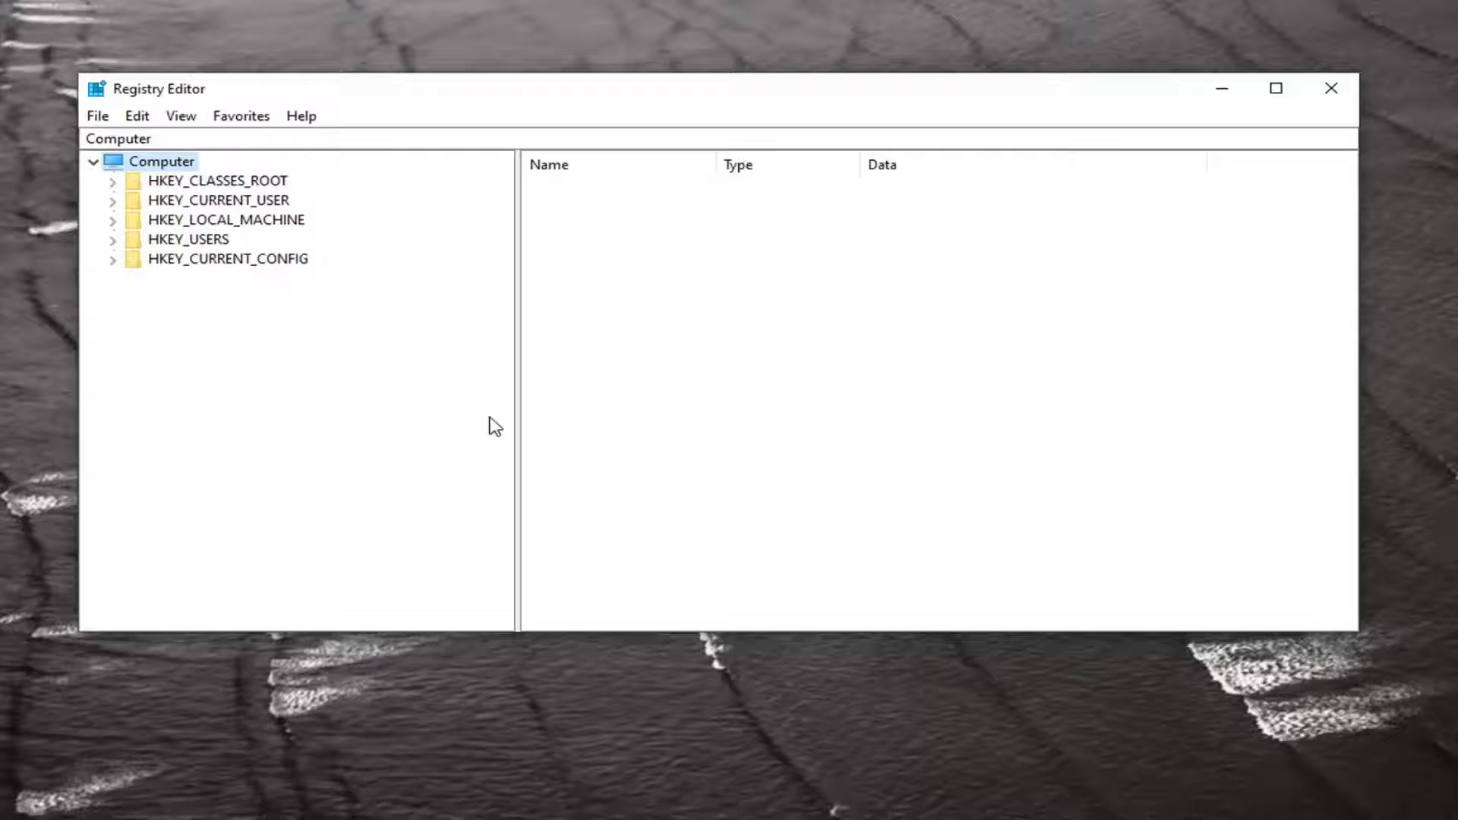
# Expand HKEY_CURRENT_USER, SOFTWARE, Microsoft and Office in the registry tree
pyautogui.doubleClick(251, 205)
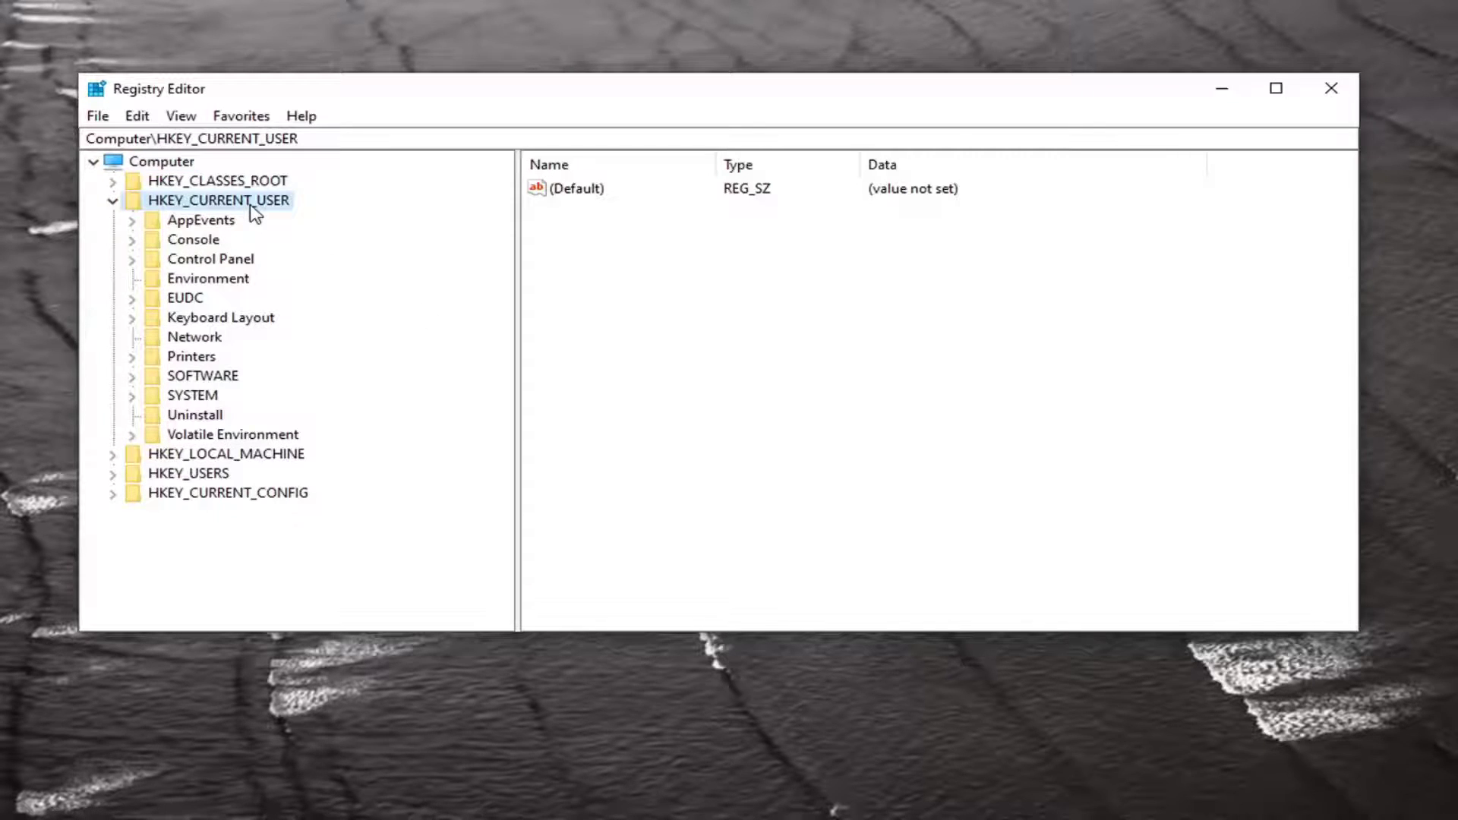
pyautogui.doubleClick(185, 378)
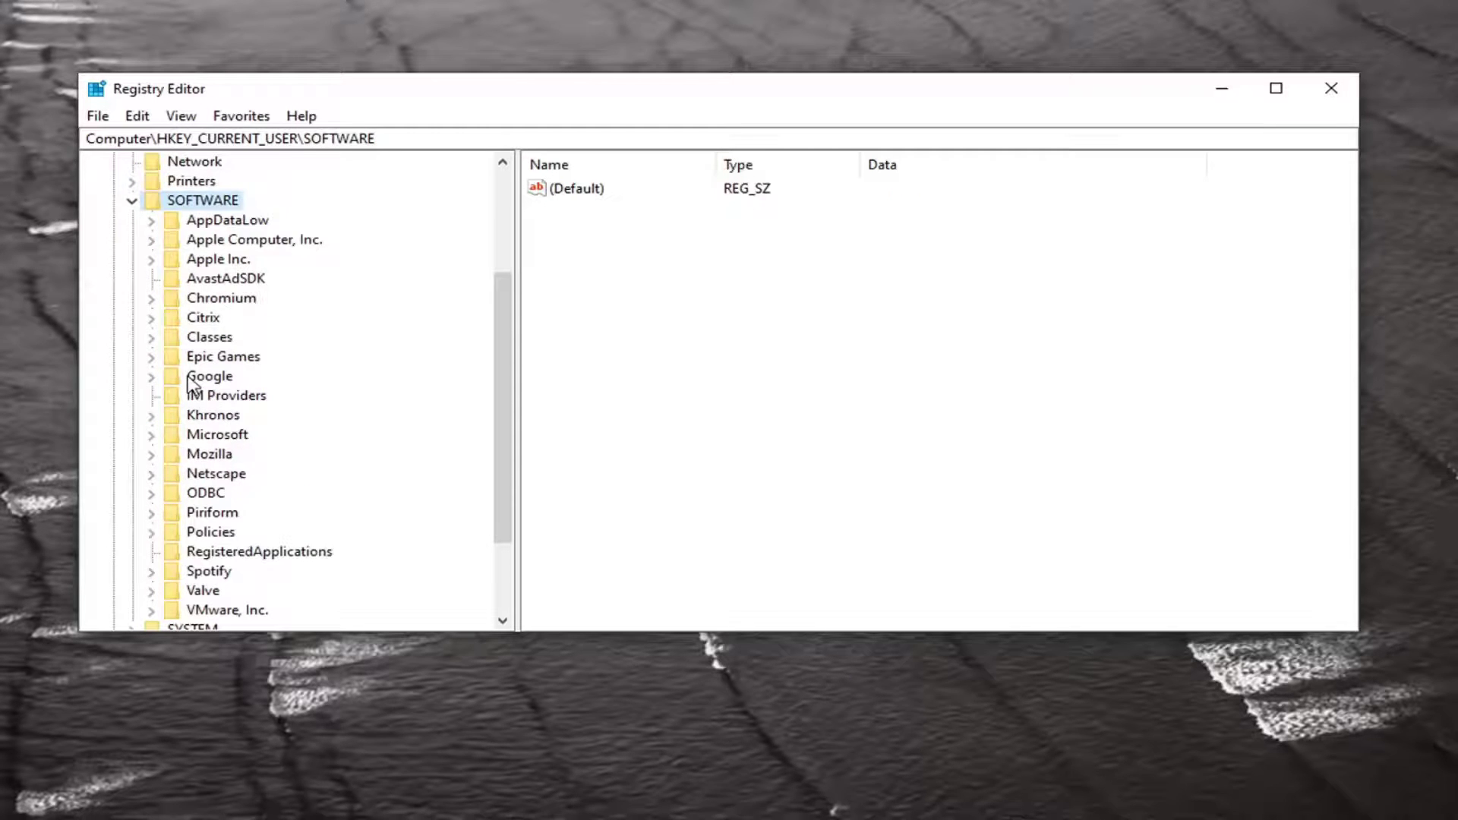
pyautogui.scroll(-1, 196, 380)
pyautogui.doubleClick(206, 377)
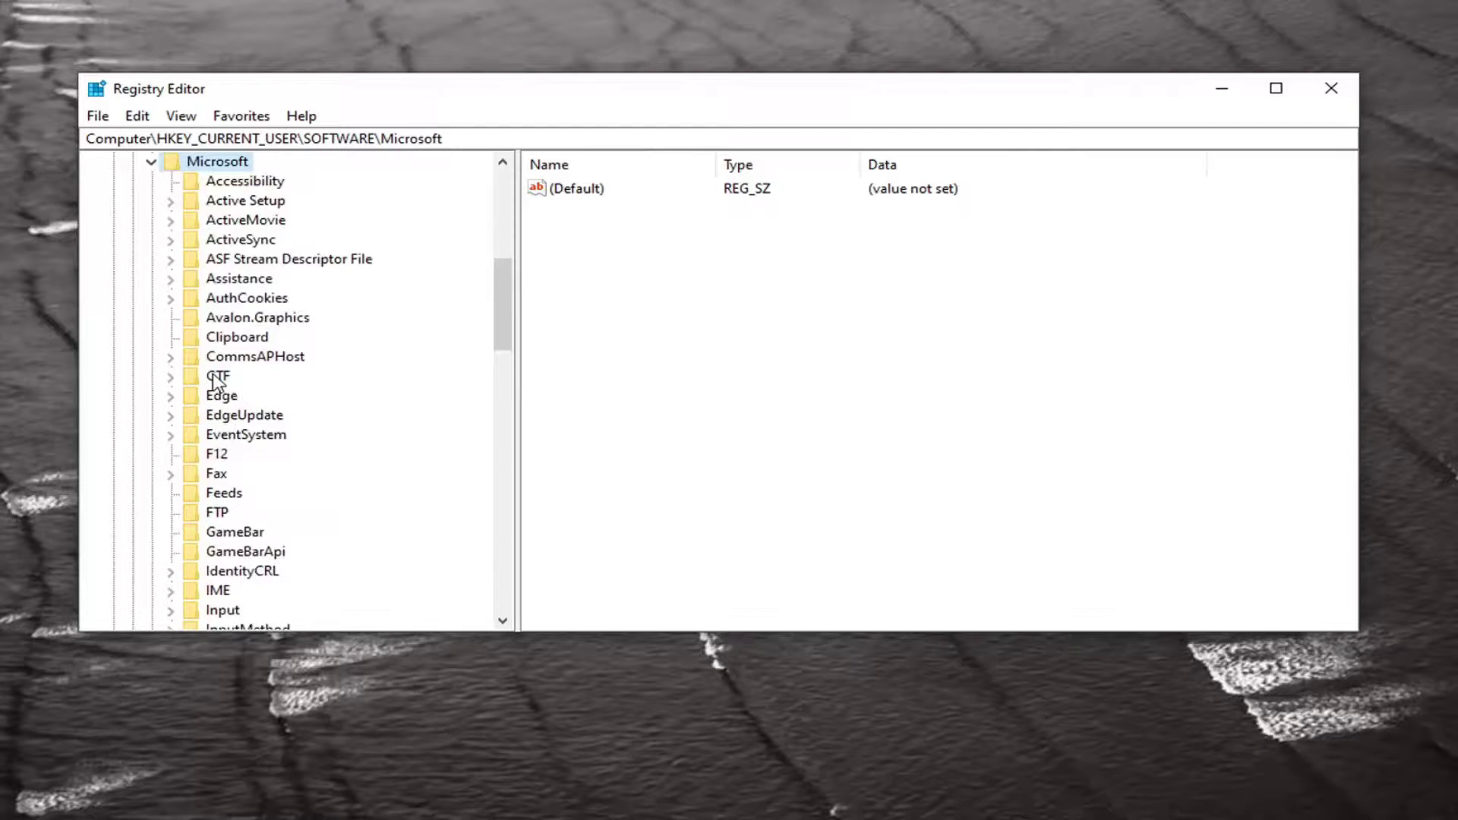
pyautogui.scroll(-10, 211, 398)
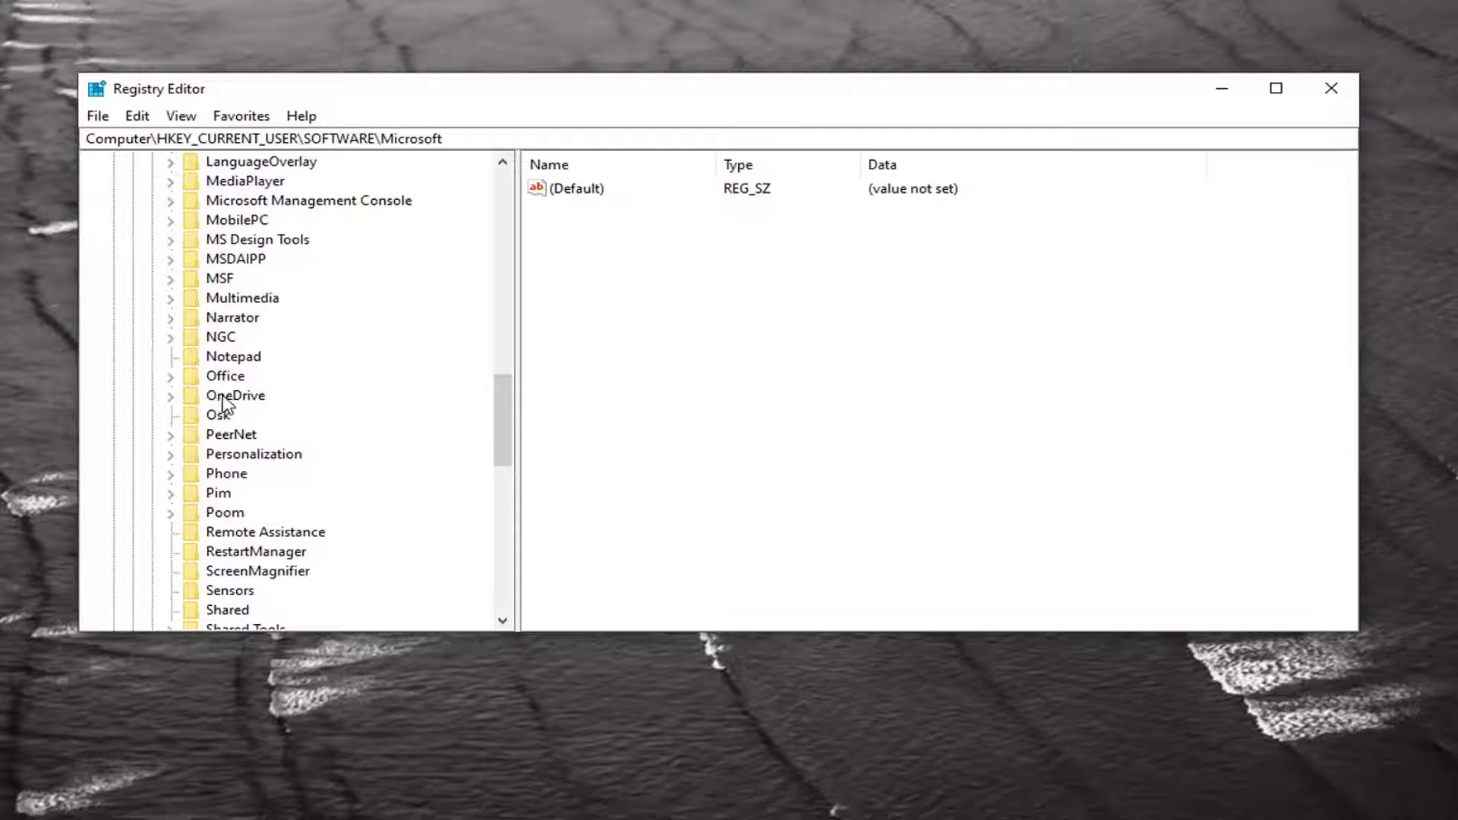
pyautogui.doubleClick(223, 377)
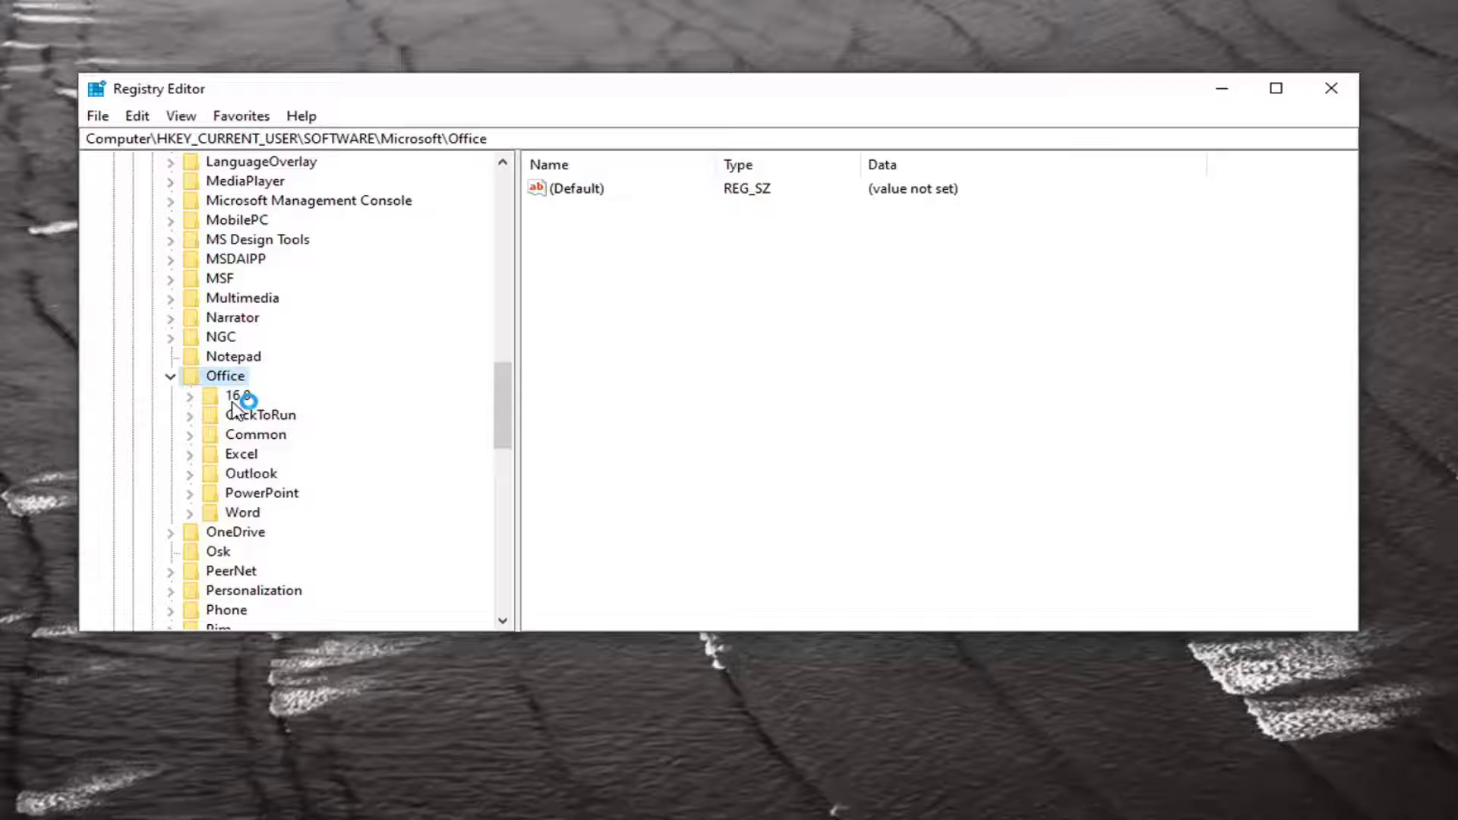
# Select and expand the 16.0 key, then its Common subkey
pyautogui.click(234, 398)
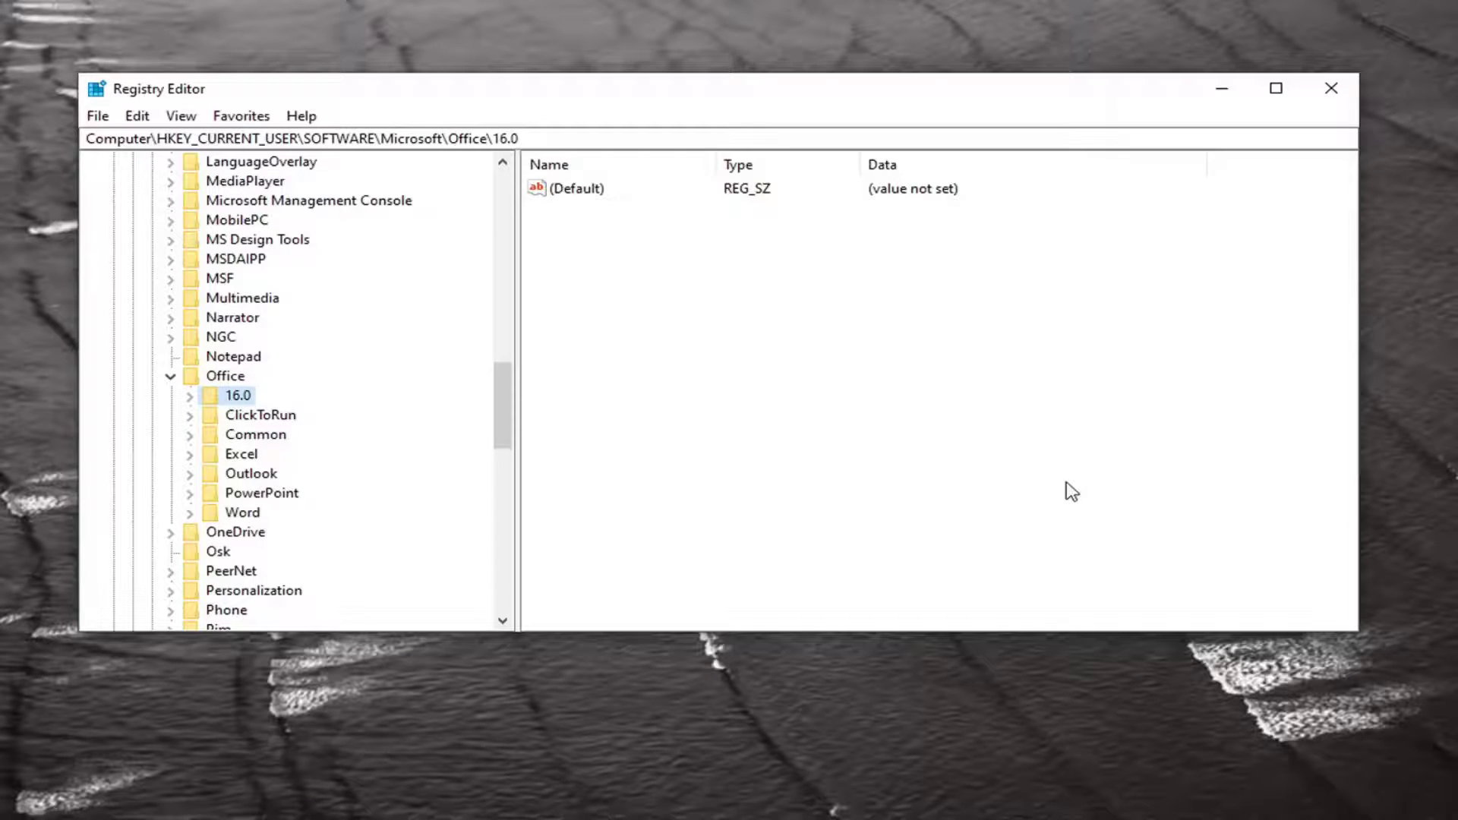
pyautogui.doubleClick(240, 397)
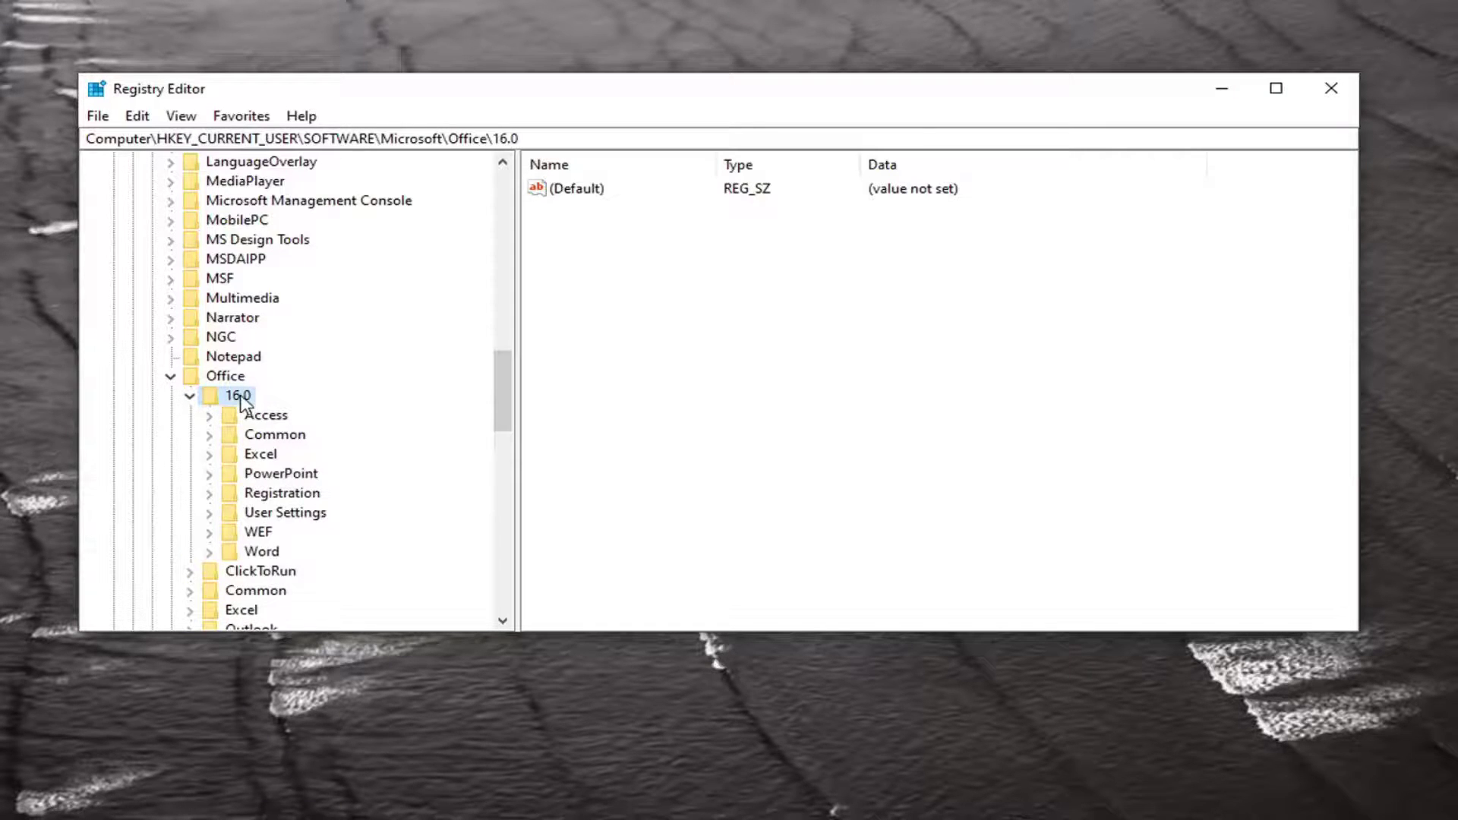
pyautogui.click(266, 435)
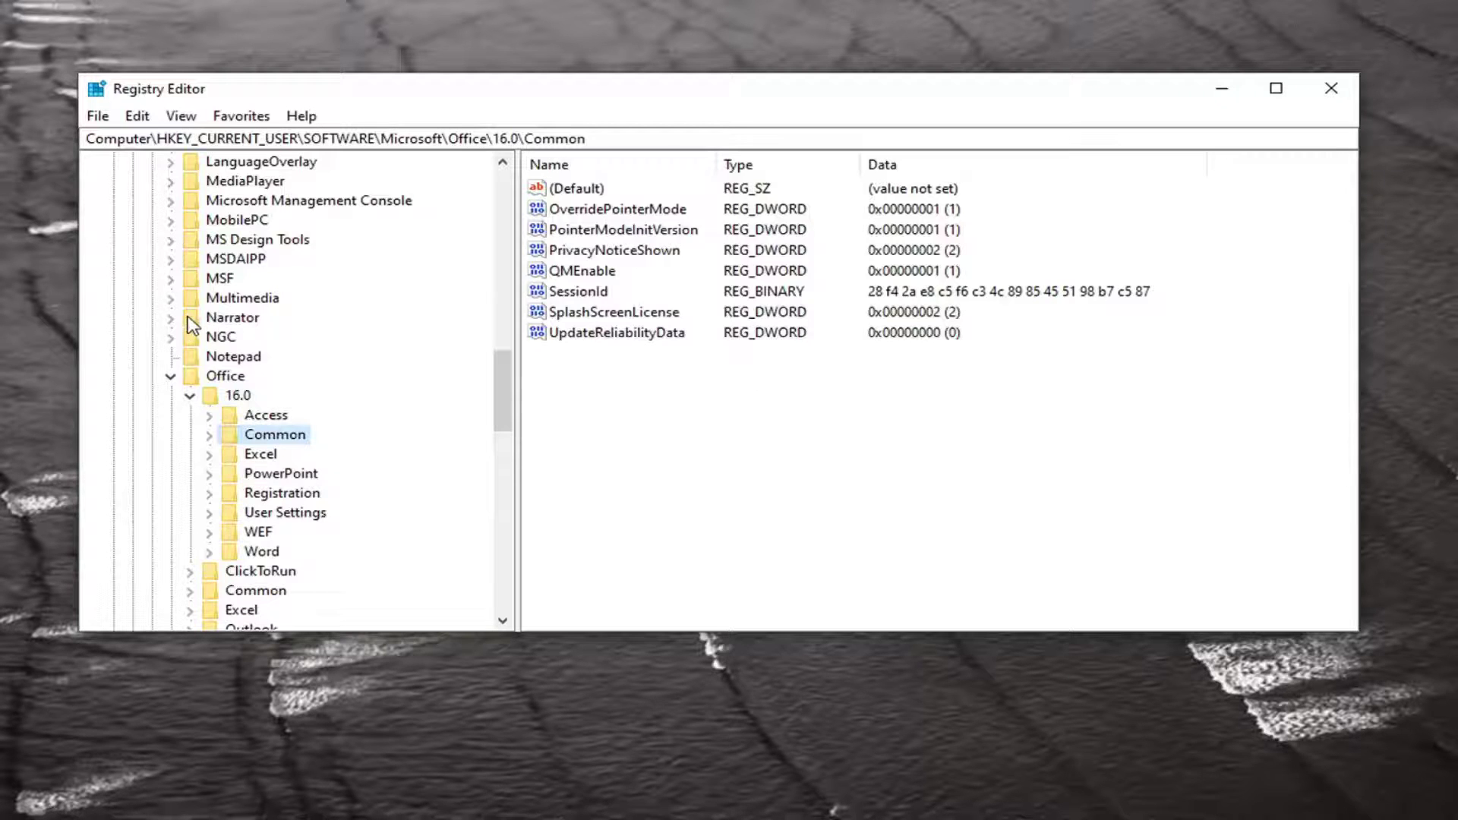
pyautogui.doubleClick(277, 439)
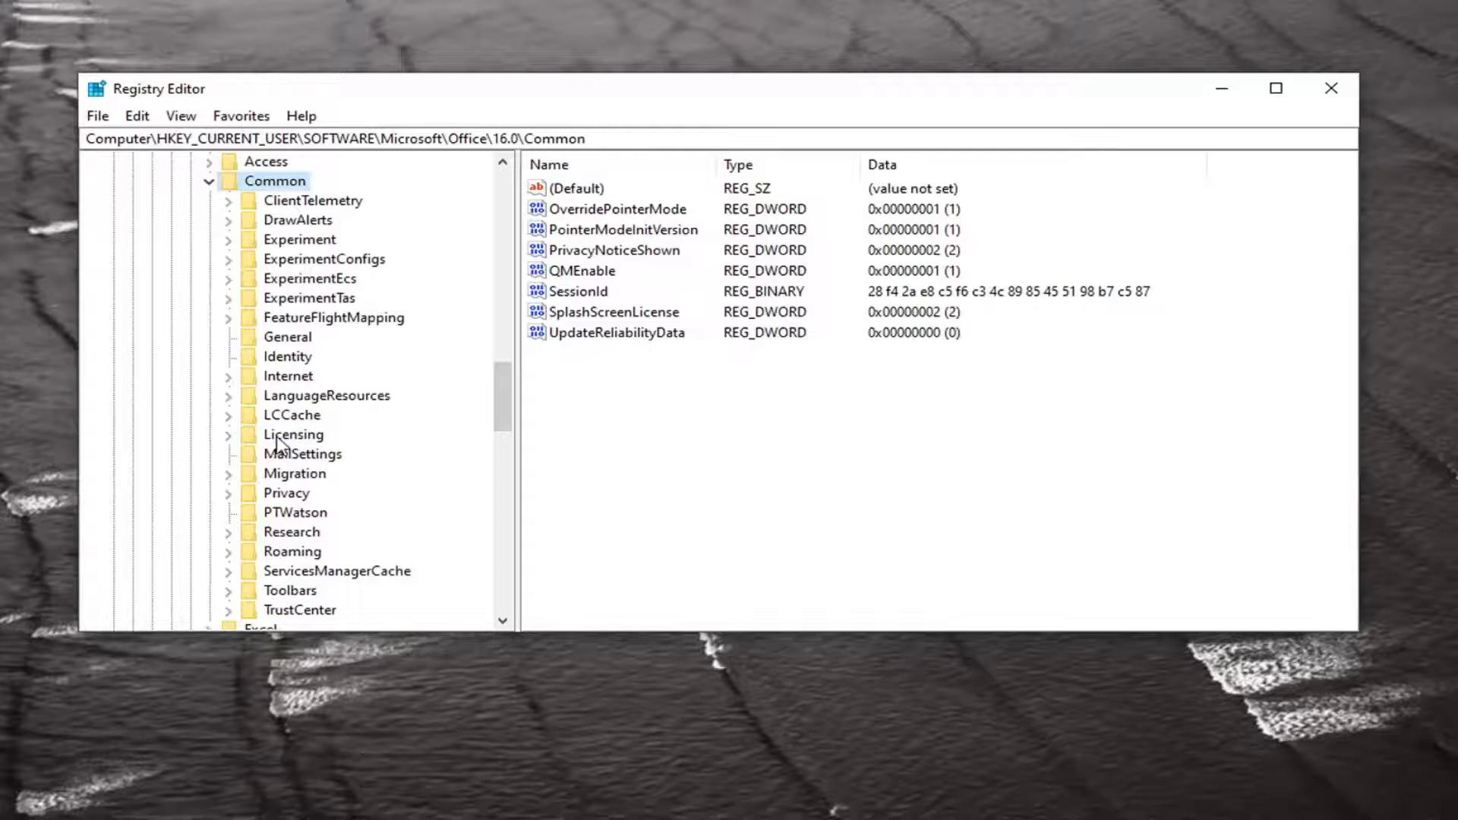
pyautogui.scroll(-1, 300, 440)
pyautogui.scroll(1, 300, 452)
pyautogui.scroll(-1, 305, 441)
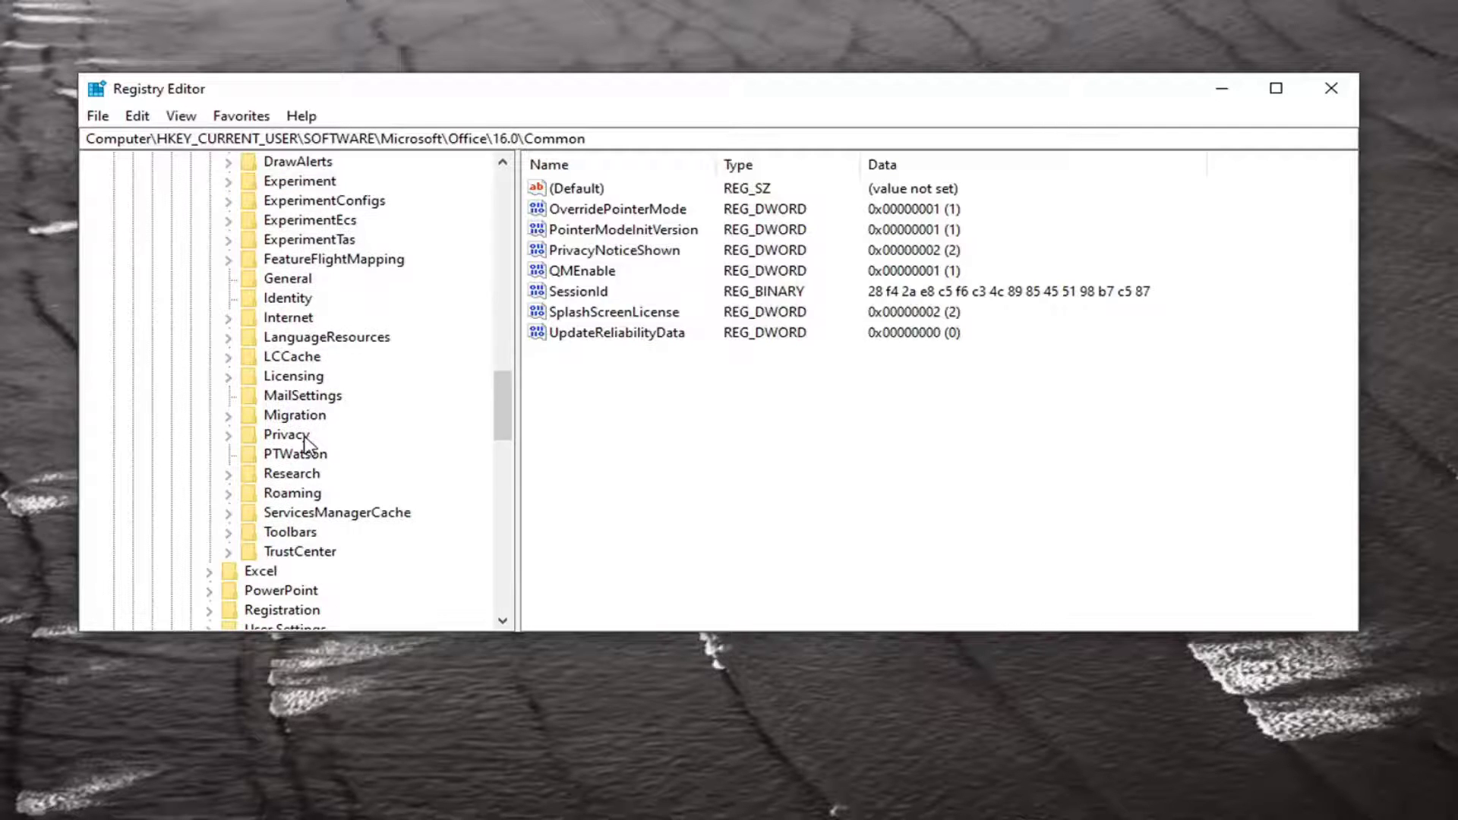
pyautogui.scroll(1, 305, 442)
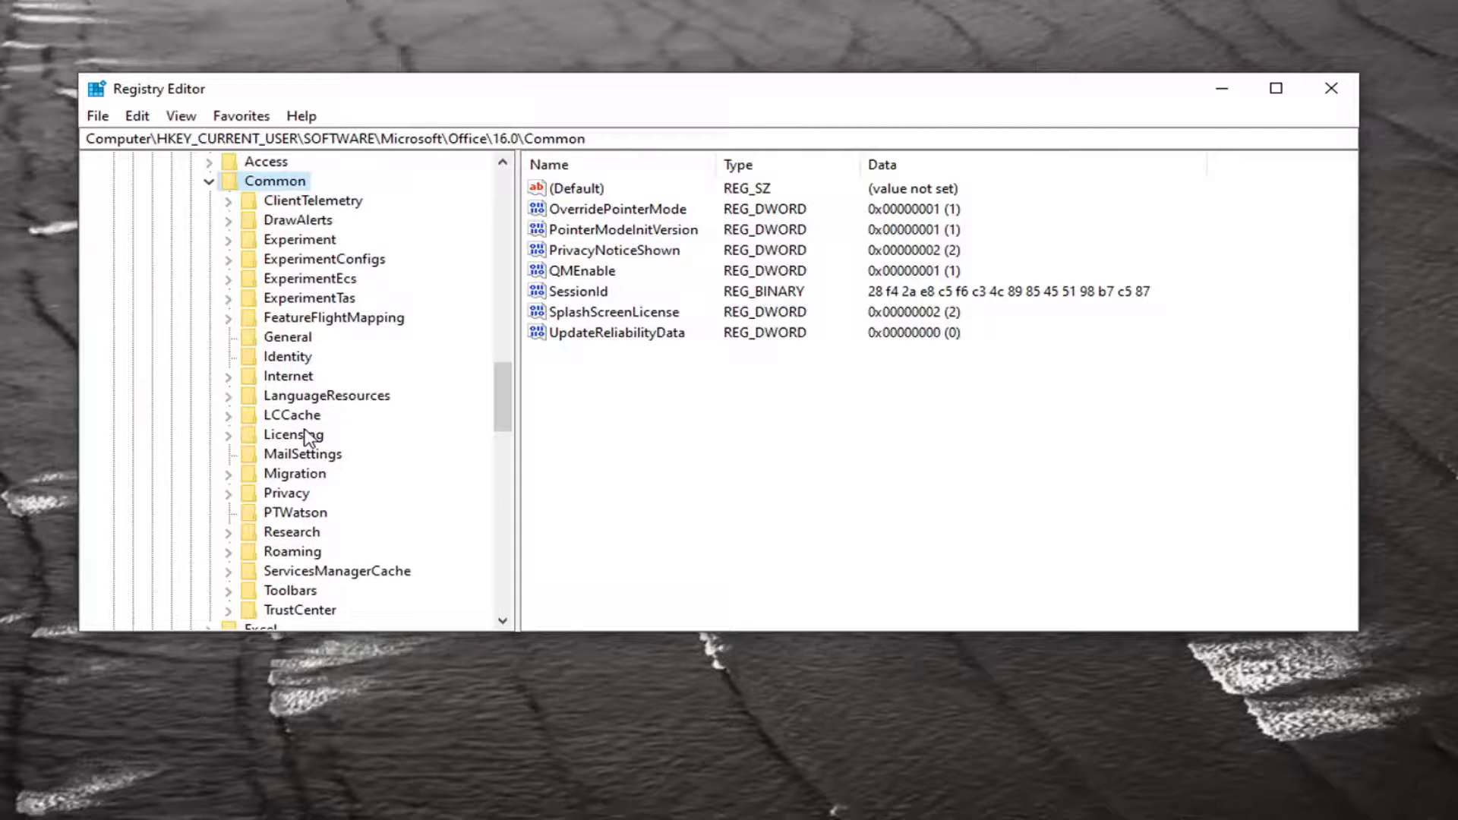
pyautogui.scroll(1, 307, 437)
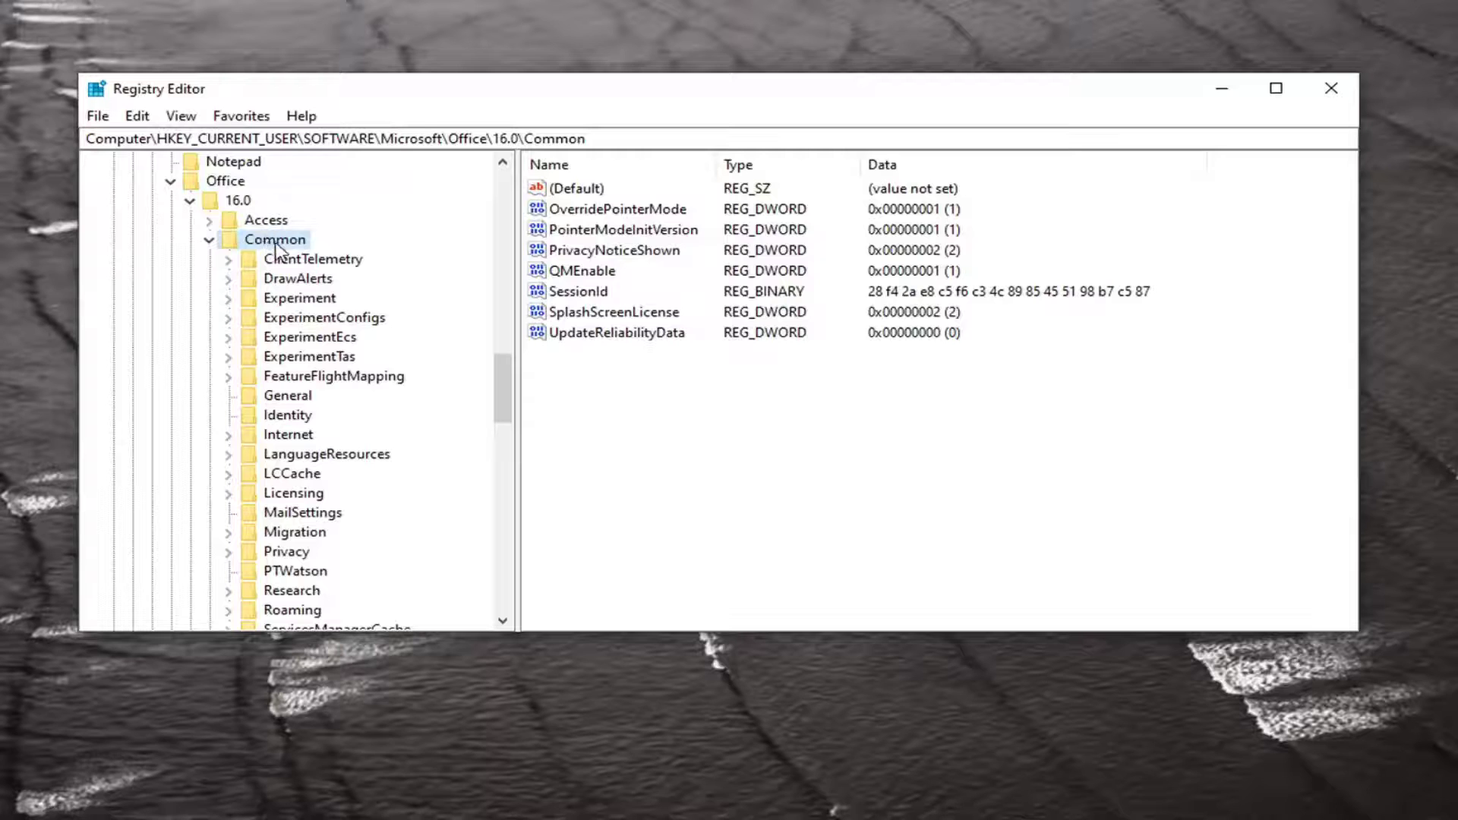
# Create a new subkey named 'Open Find' under the Common key
pyautogui.rightClick(267, 242)
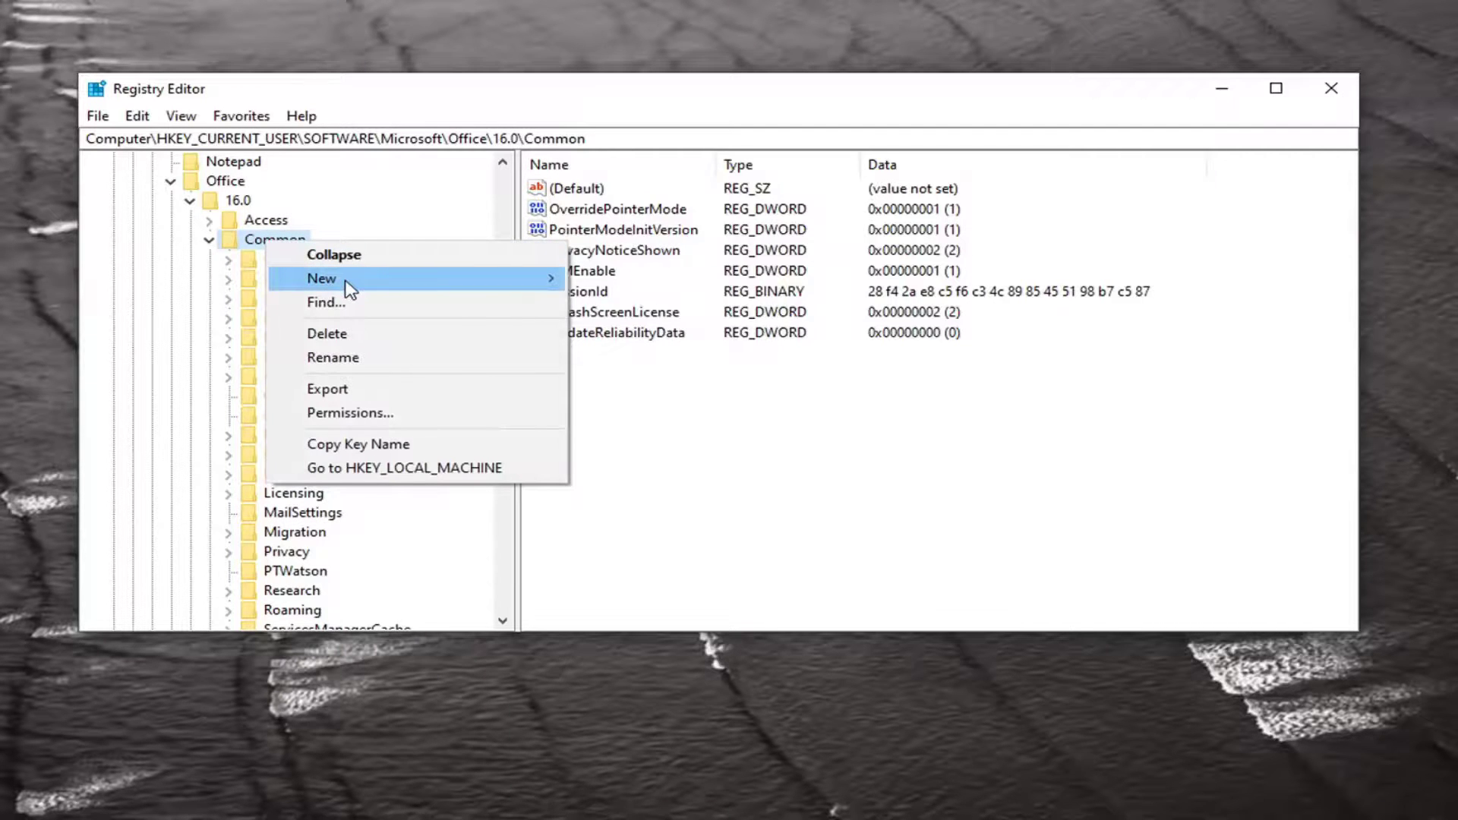
pyautogui.moveTo(348, 284)
pyautogui.click(646, 285)
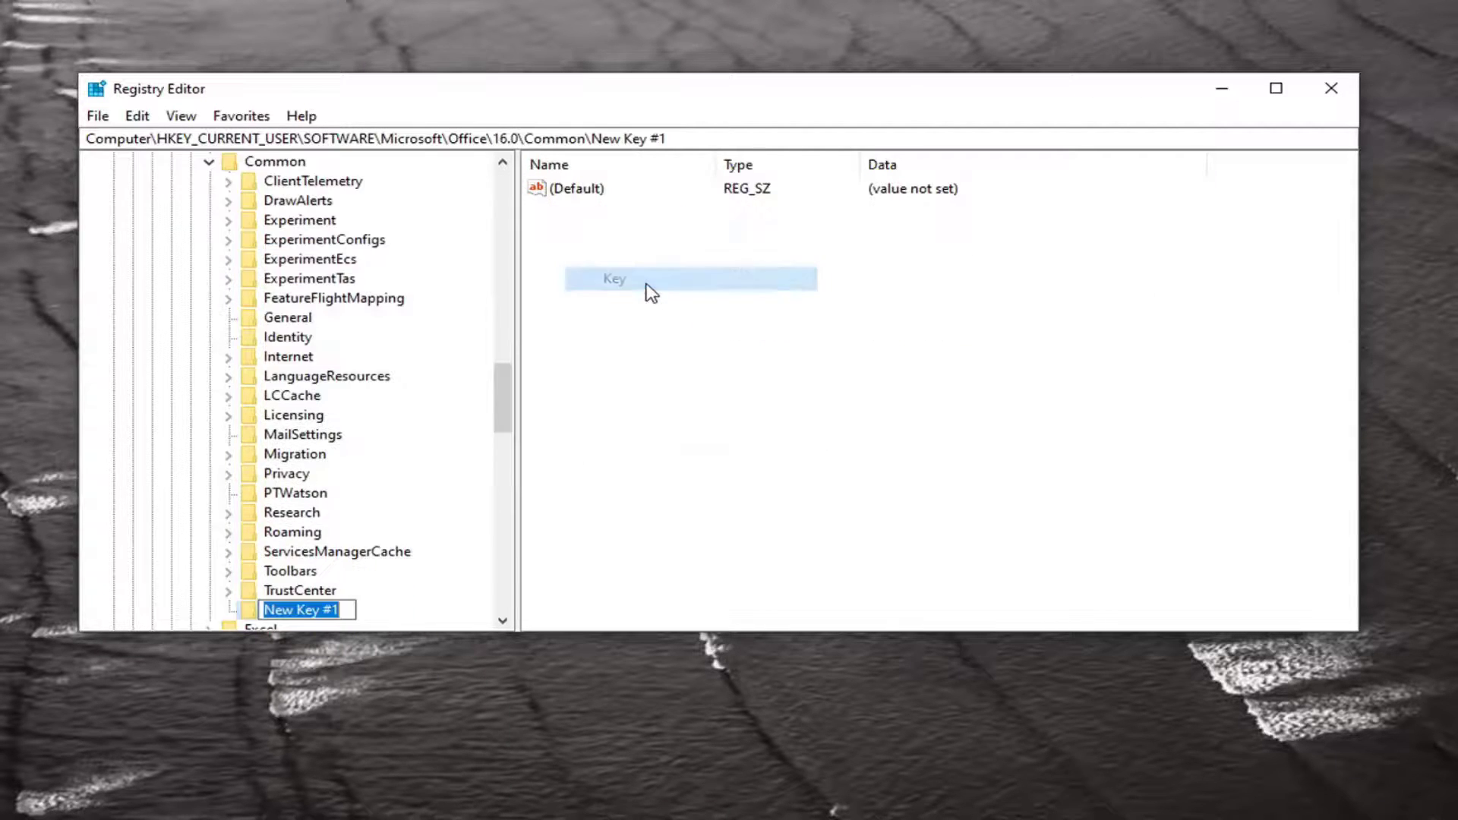
pyautogui.write('Opem Fi')
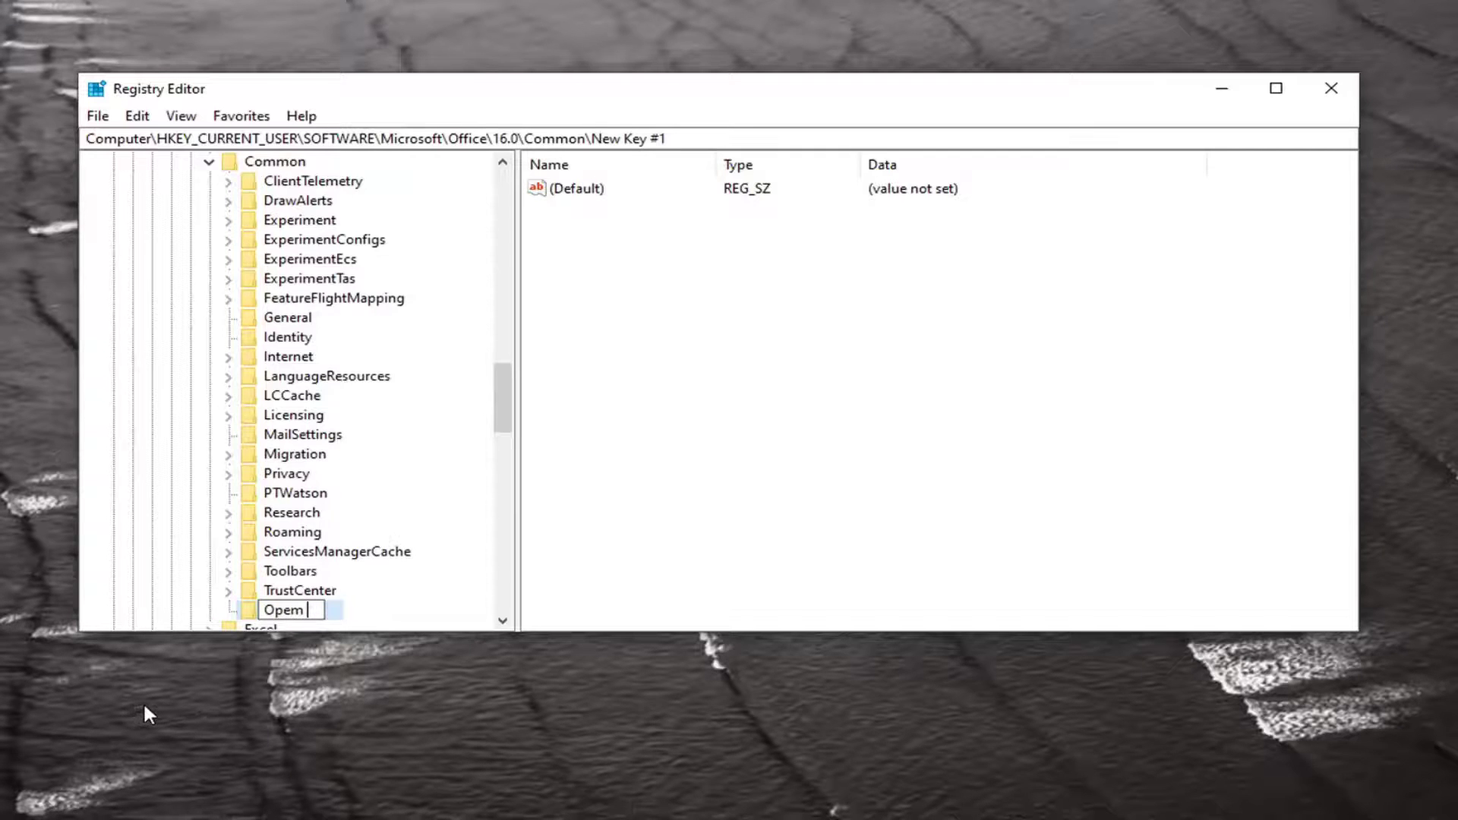
pyautogui.press('BackSpace')
pyautogui.press('BackSpace')
pyautogui.press('BackSpace')
pyautogui.press('BackSpace')
pyautogui.write('n Find')
pyautogui.press('Return')
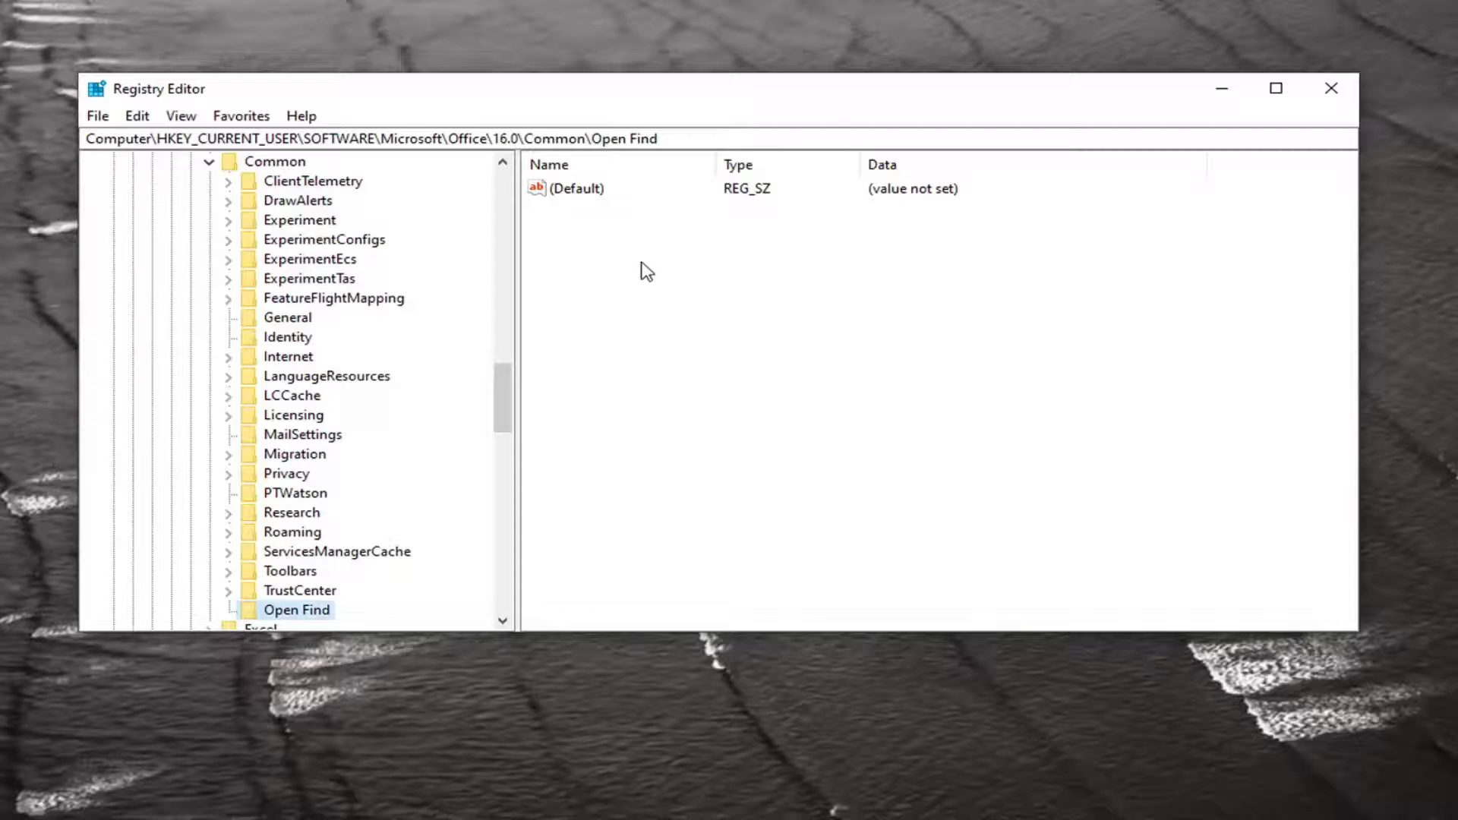
# Add a DWORD (32-bit) value named EnableShellDataCaching to Open Find
pyautogui.rightClick(593, 251)
pyautogui.rightClick(588, 257)
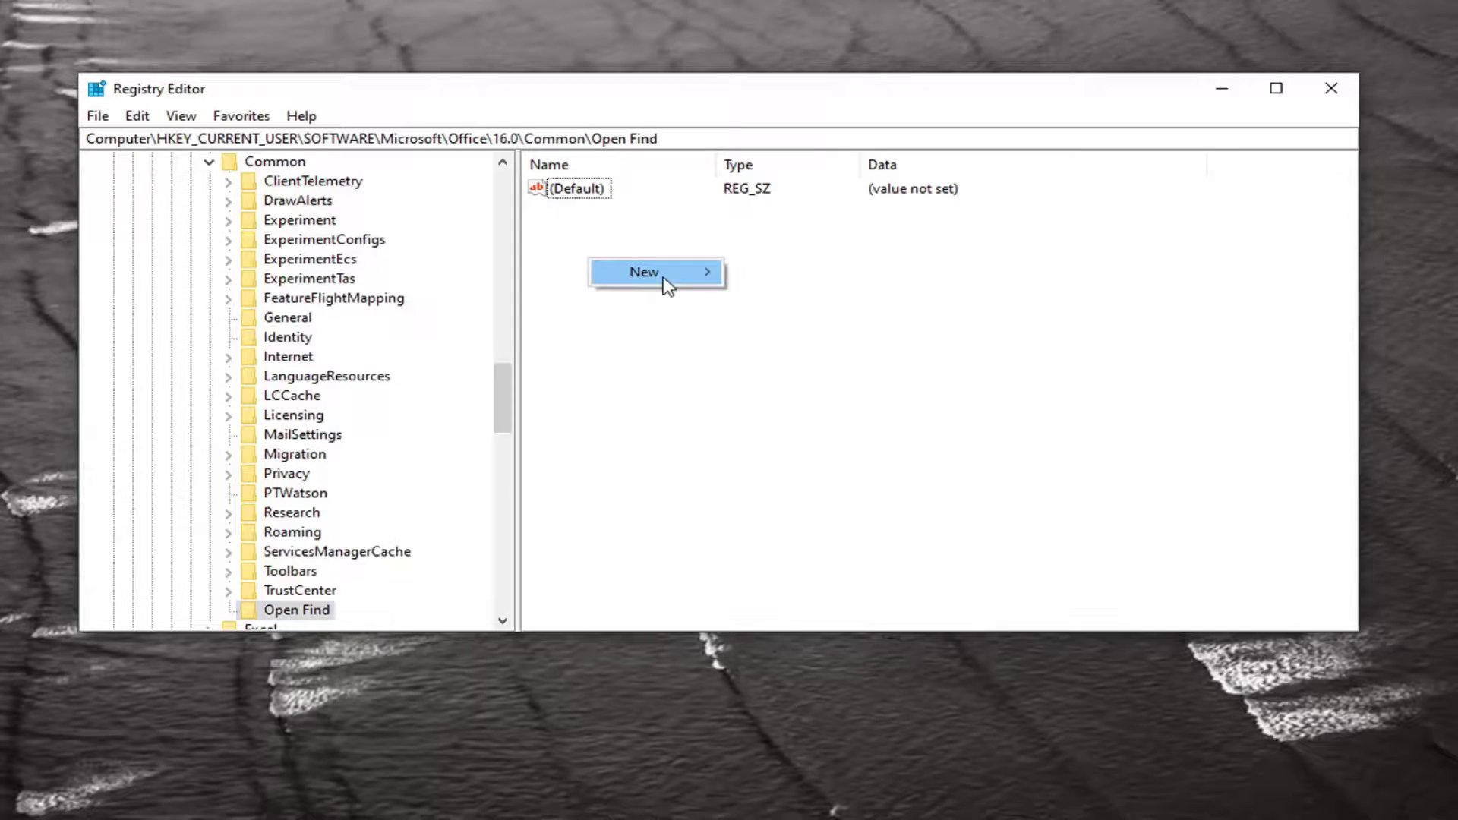
pyautogui.moveTo(667, 285)
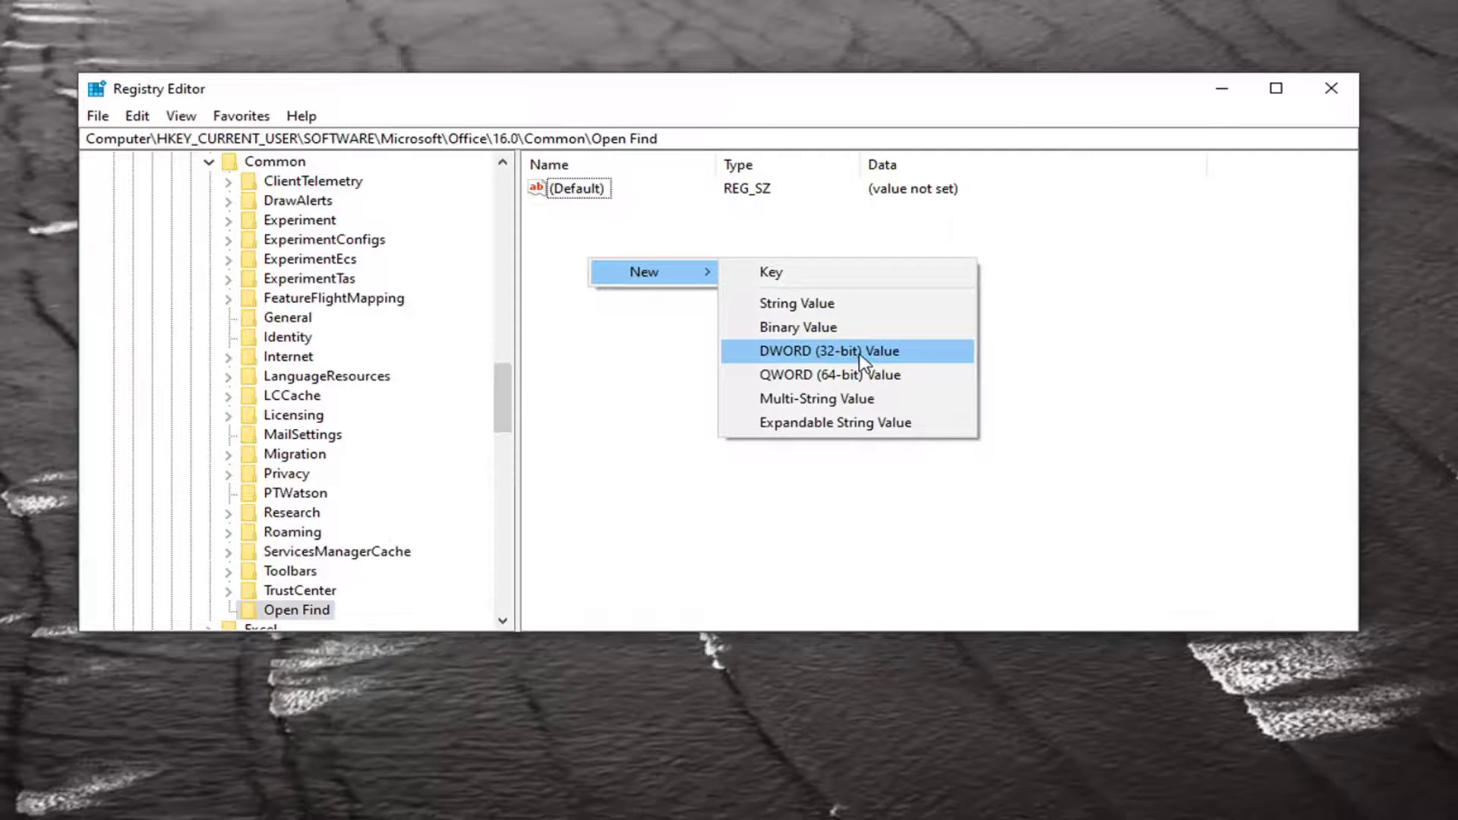
pyautogui.click(861, 353)
pyautogui.press('BackSpace')
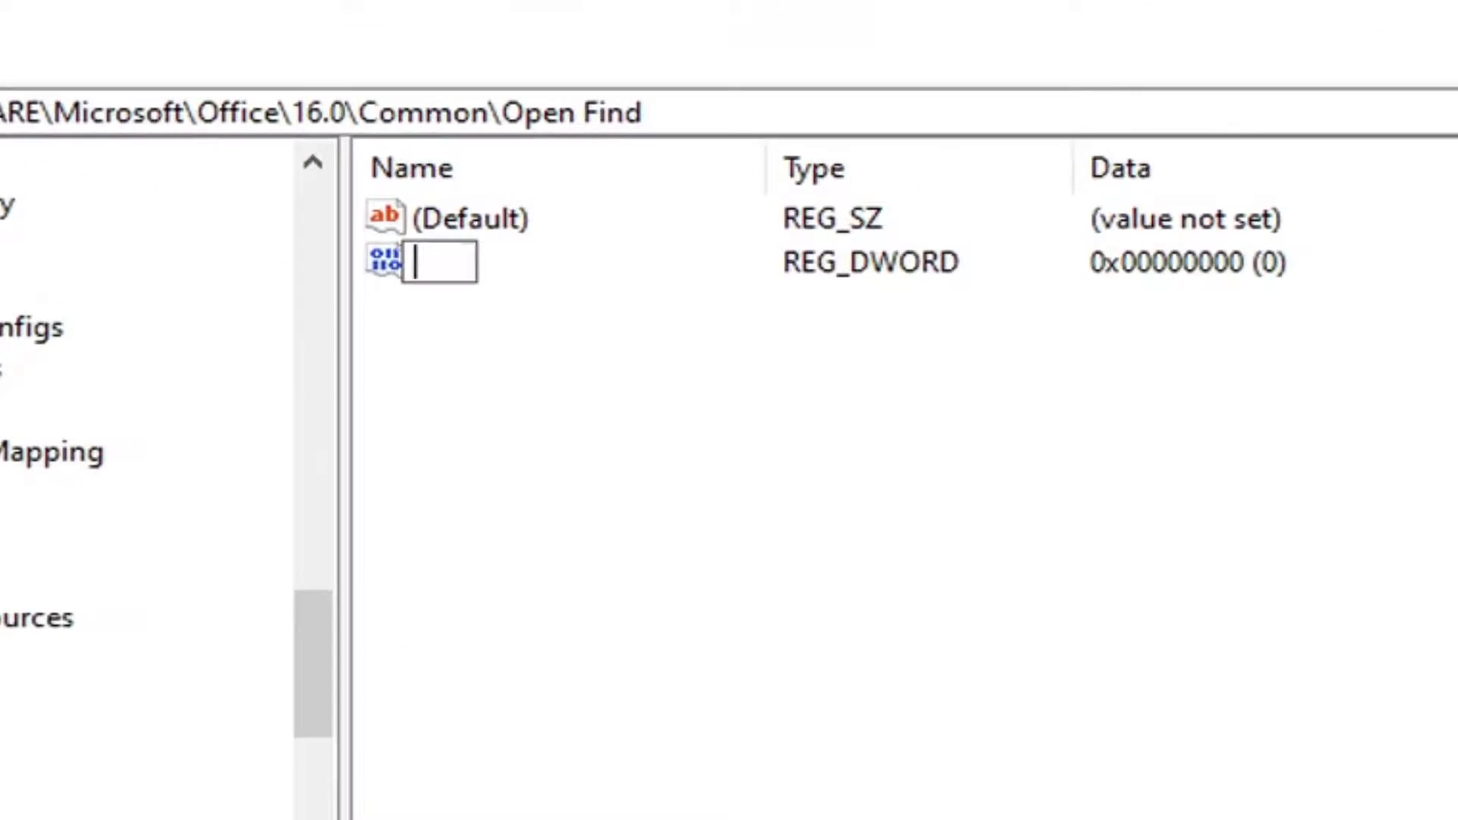
pyautogui.write('Enable')
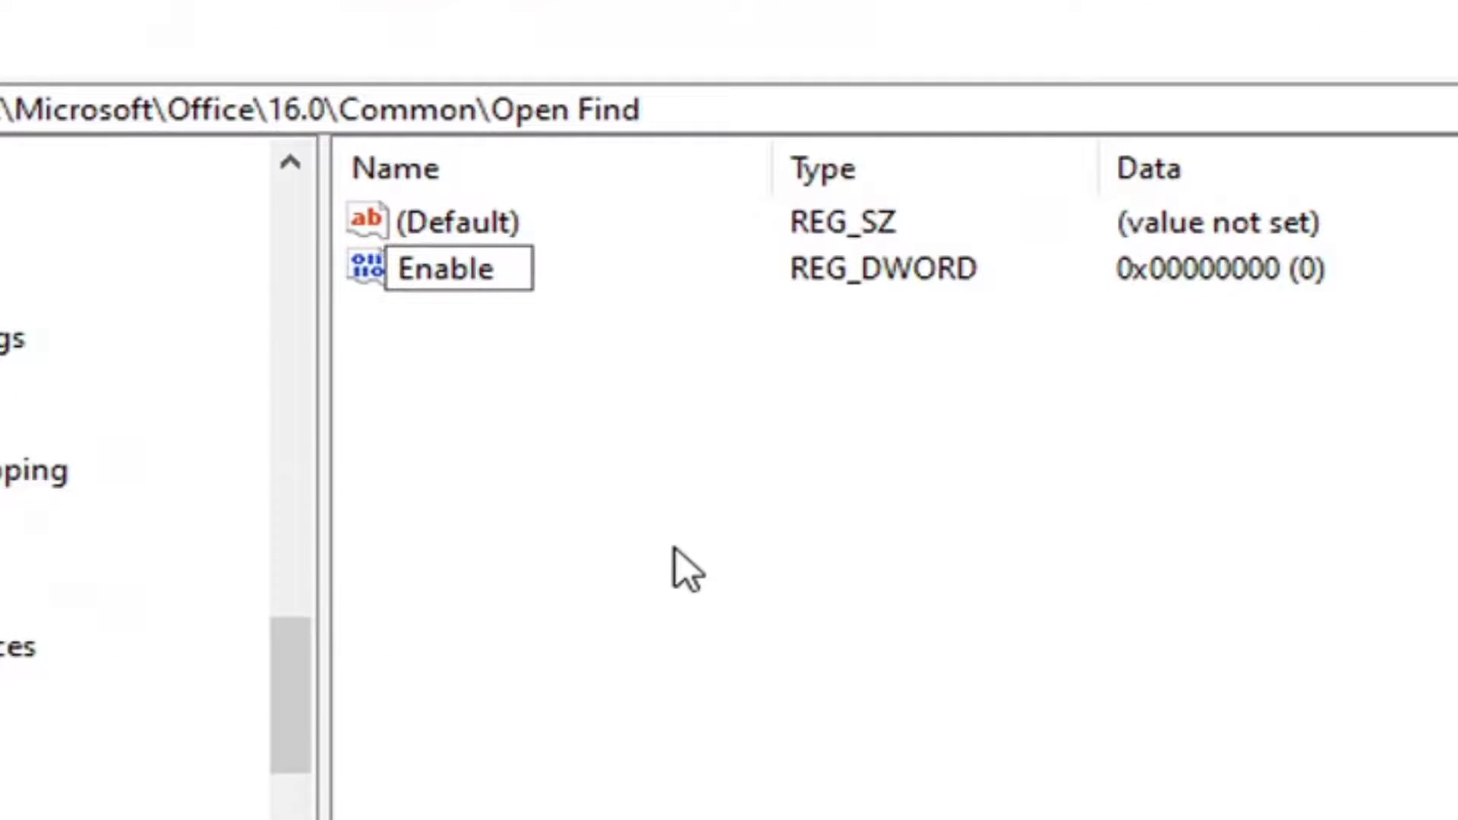
pyautogui.write('ShellDataCaching')
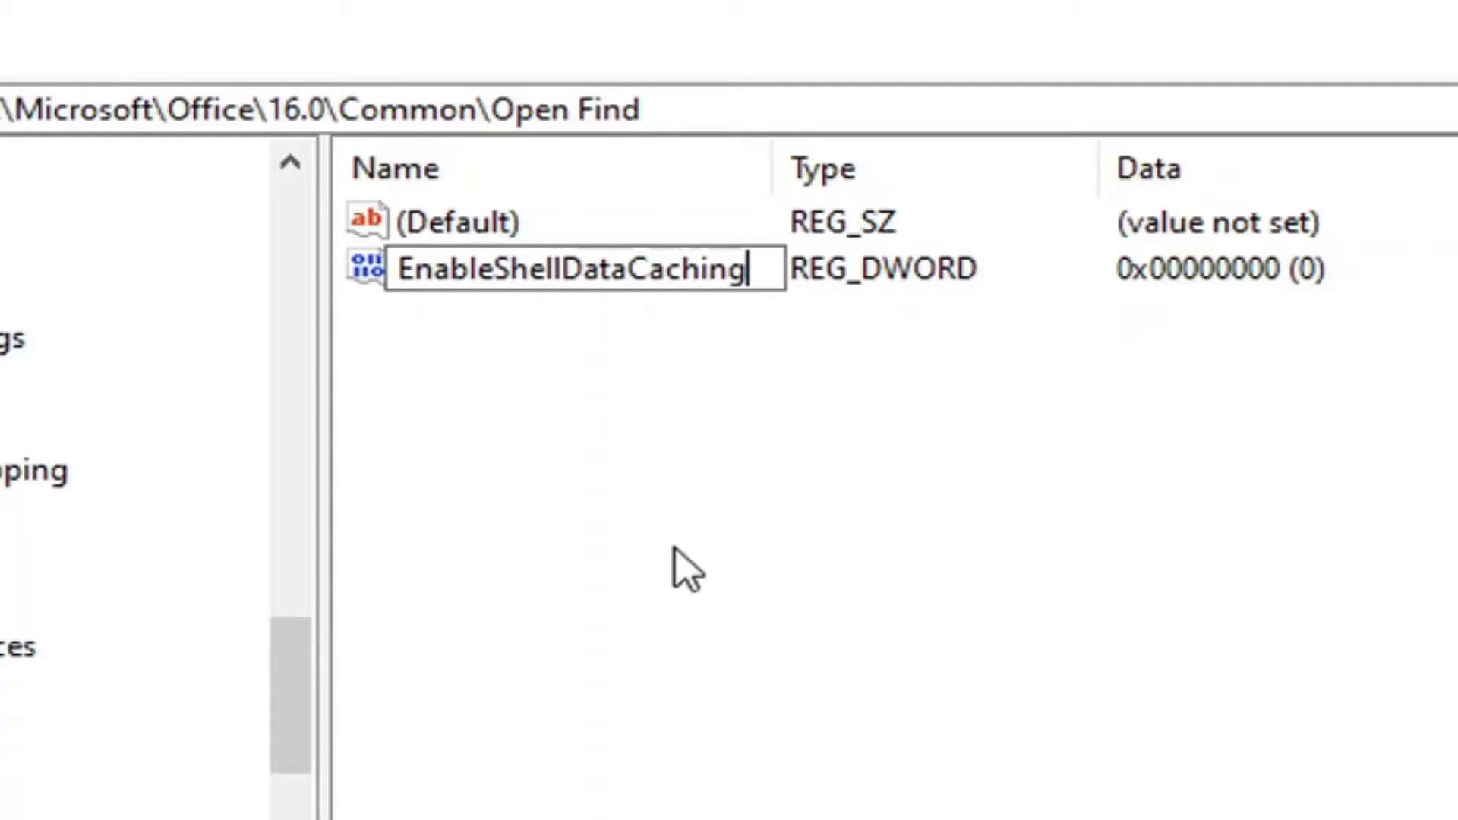
pyautogui.press('Return')
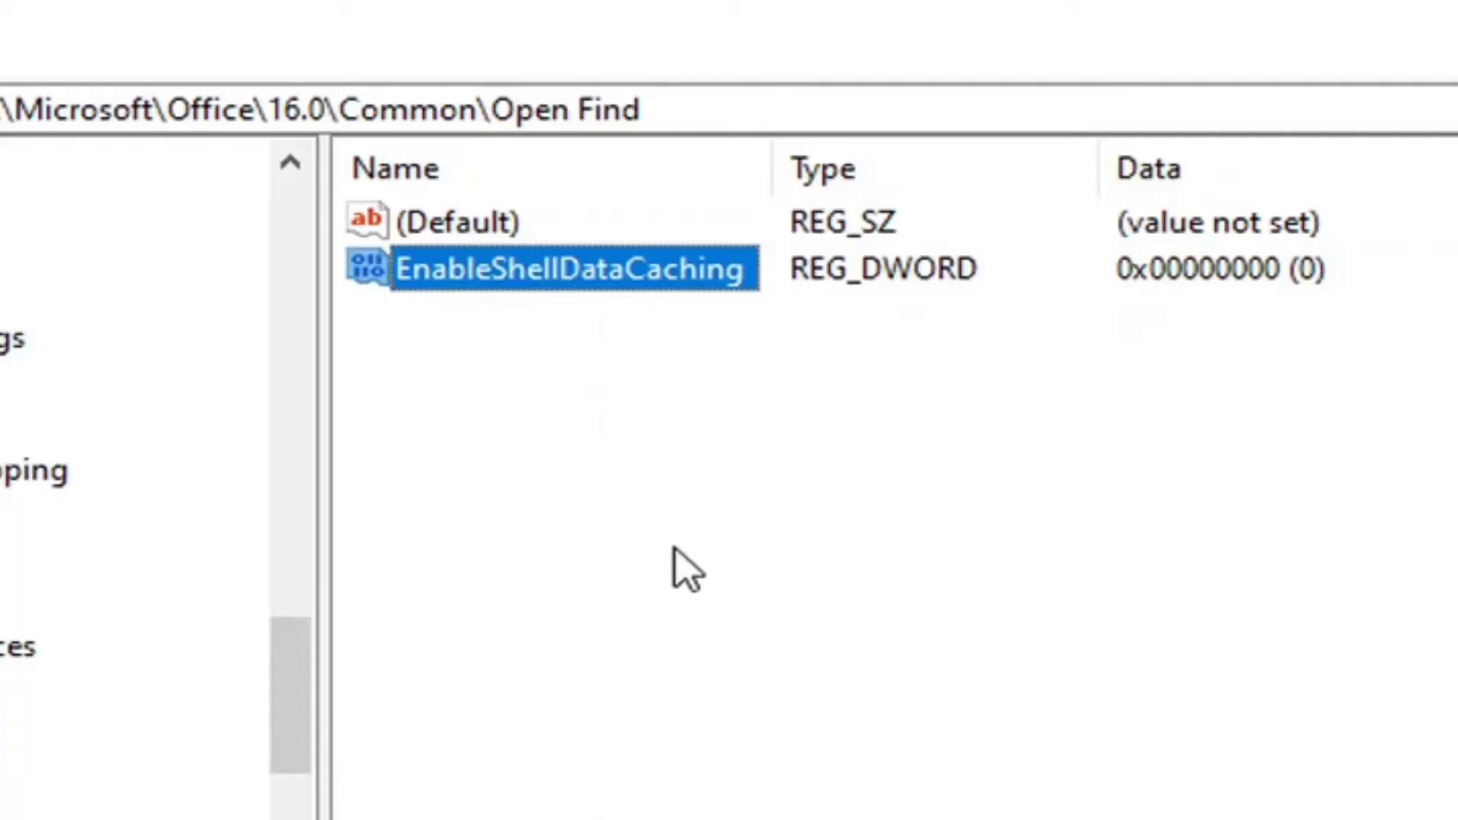
# Set EnableShellDataCaching's value data to 1
pyautogui.doubleClick(559, 276)
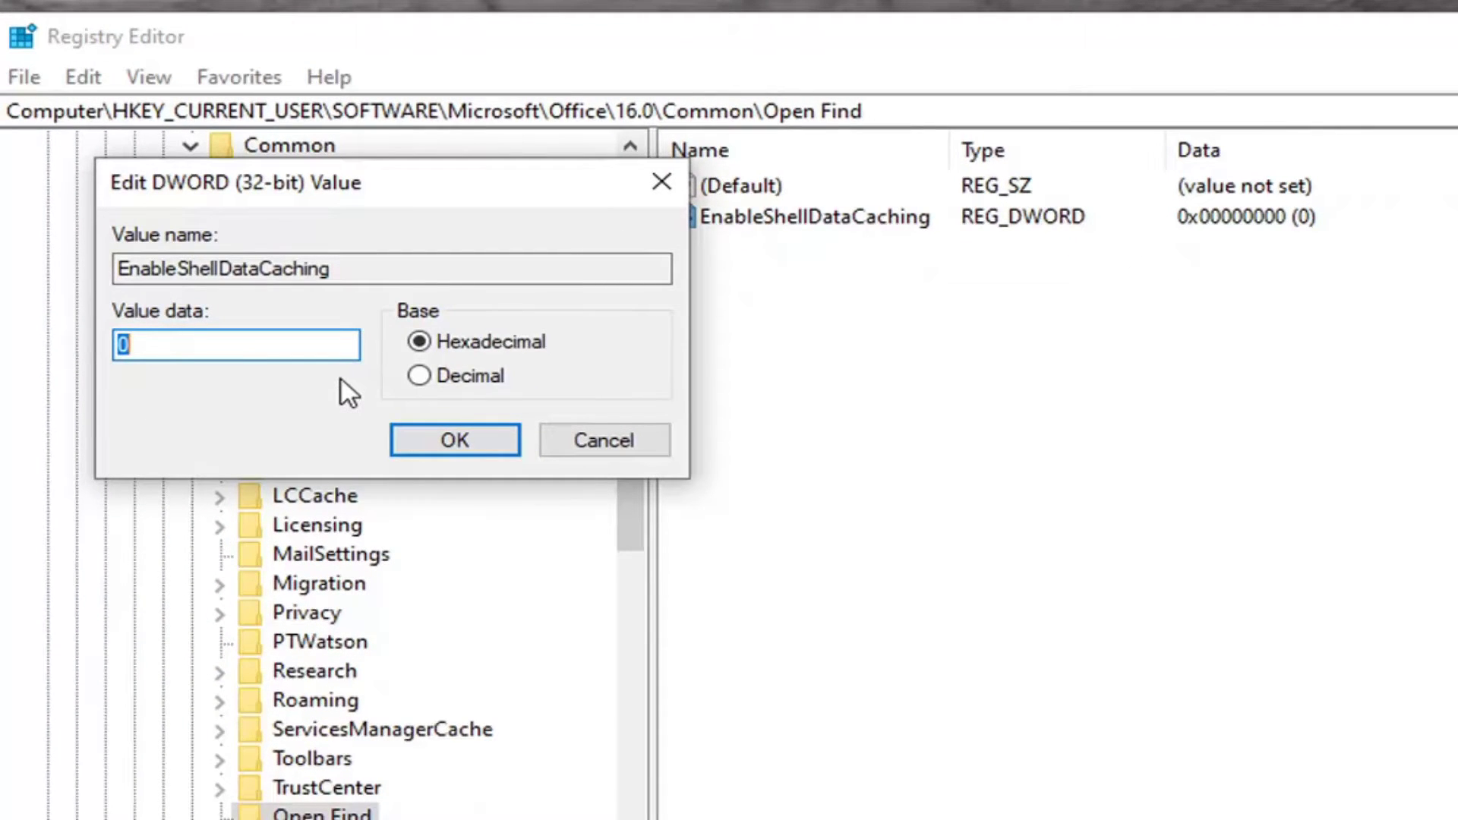
pyautogui.write('1')
pyautogui.click(469, 442)
pyautogui.scroll(8, 404, 644)
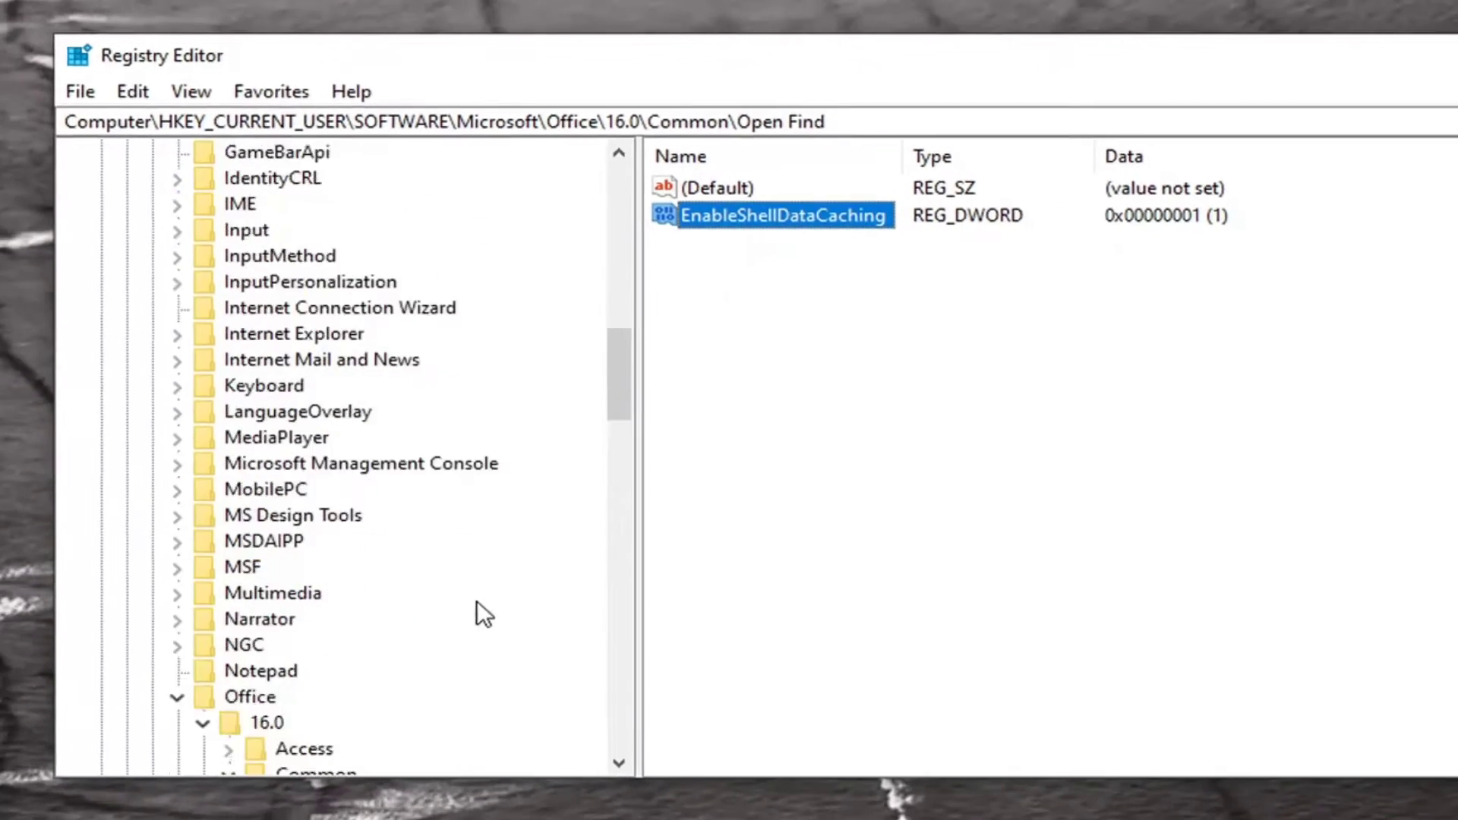
# Collapse the Common, 16.0 and Office keys in the tree
pyautogui.scroll(-2, 456, 607)
pyautogui.click(228, 618)
pyautogui.click(202, 566)
pyautogui.click(177, 541)
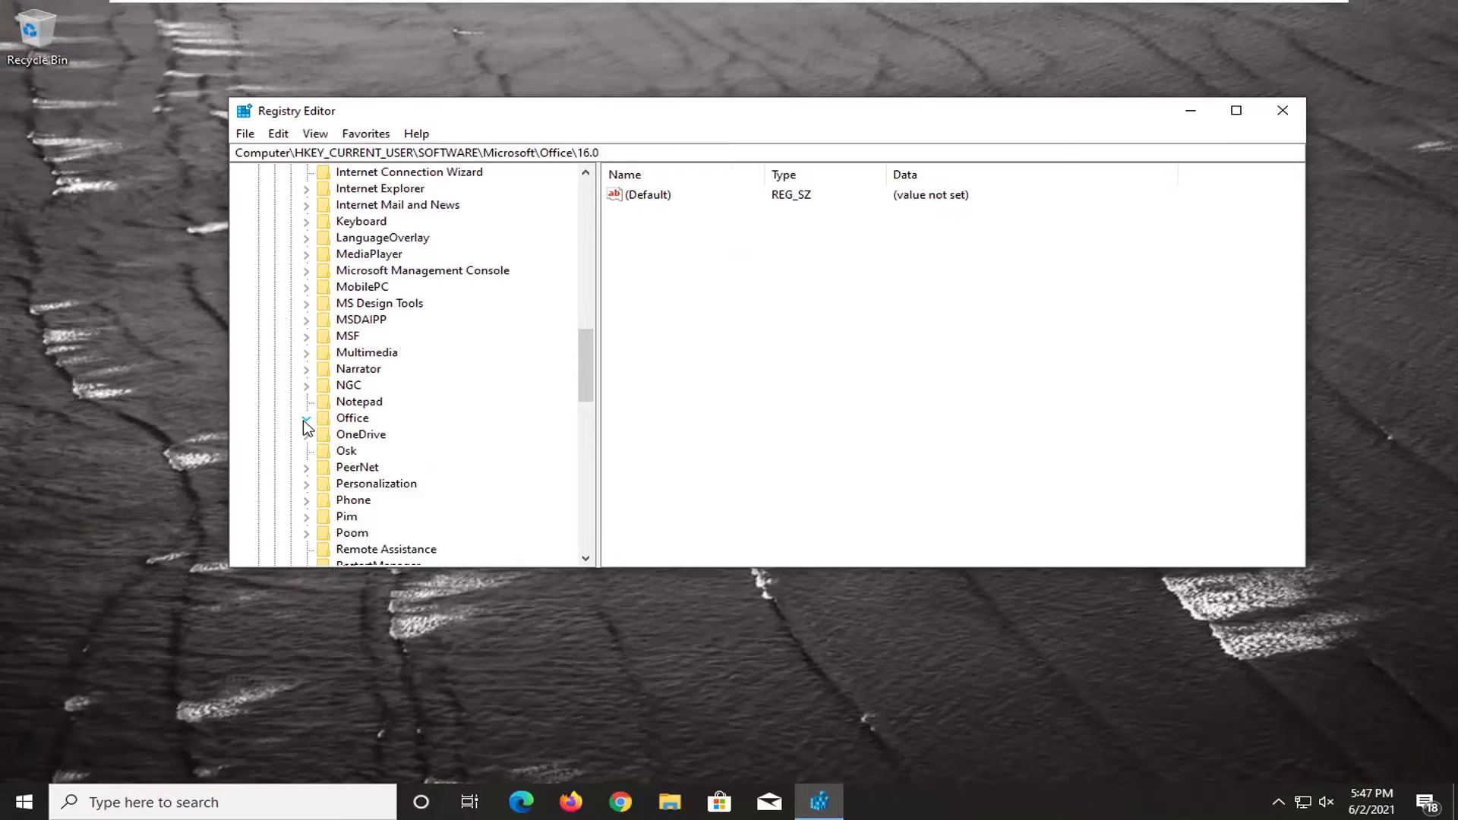
pyautogui.click(306, 419)
pyautogui.scroll(15, 293, 395)
# Collapse Microsoft, SOFTWARE and HKEY_CURRENT_USER, select Computer, and close Registry Editor
pyautogui.click(292, 403)
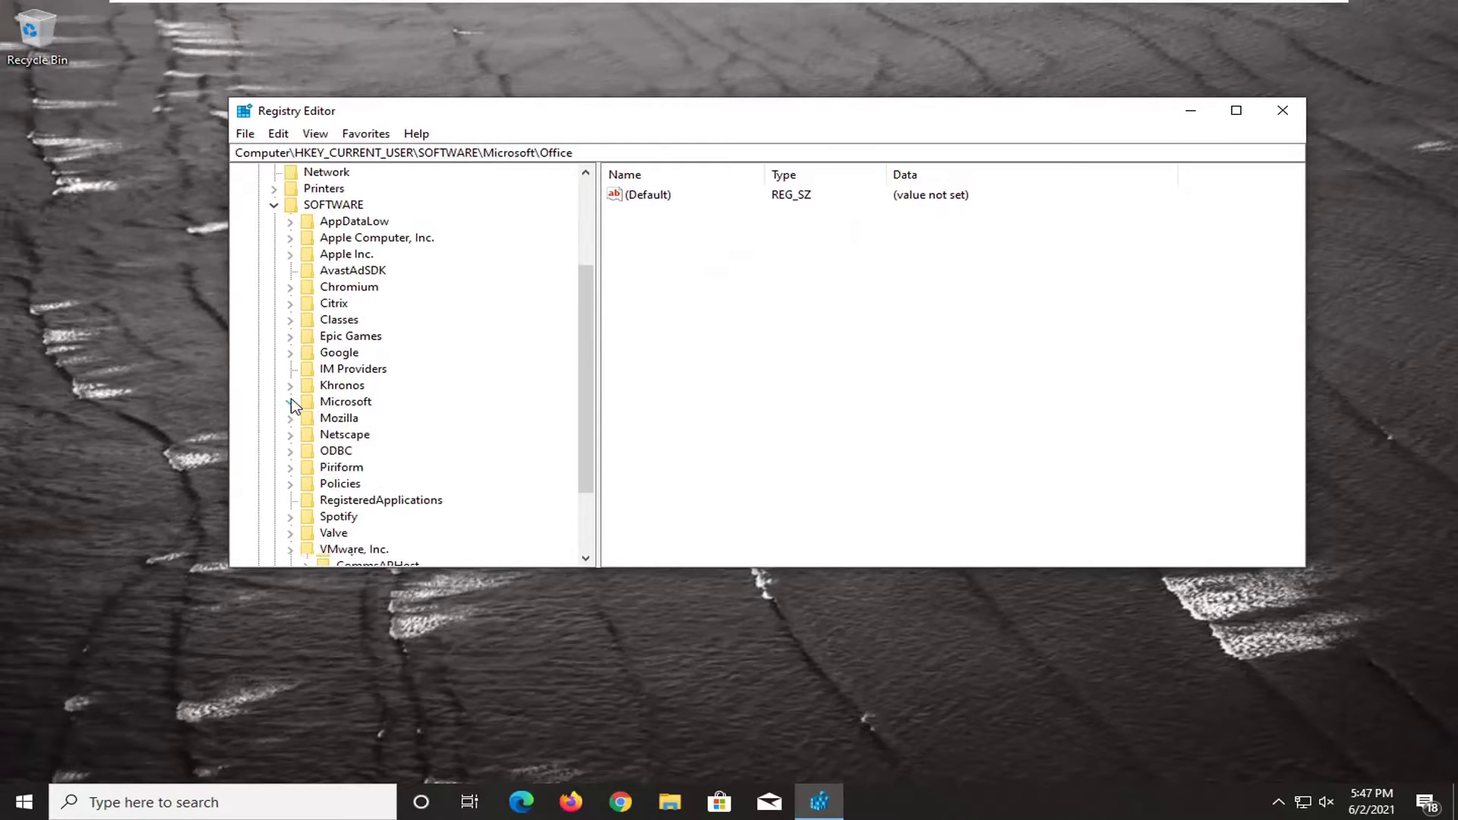
pyautogui.scroll(3, 293, 394)
pyautogui.click(274, 349)
pyautogui.click(257, 205)
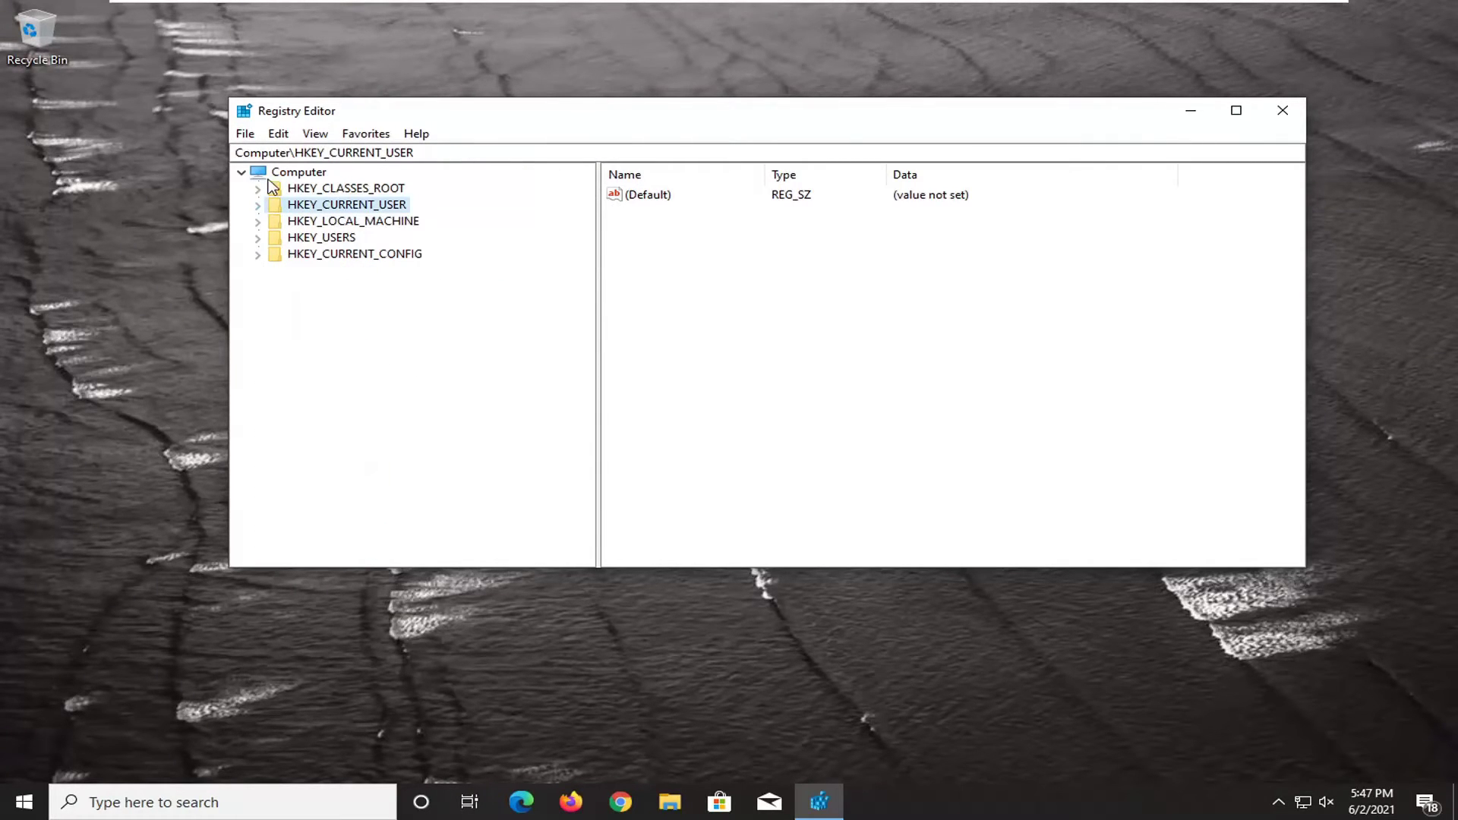
pyautogui.click(277, 173)
pyautogui.click(1282, 111)
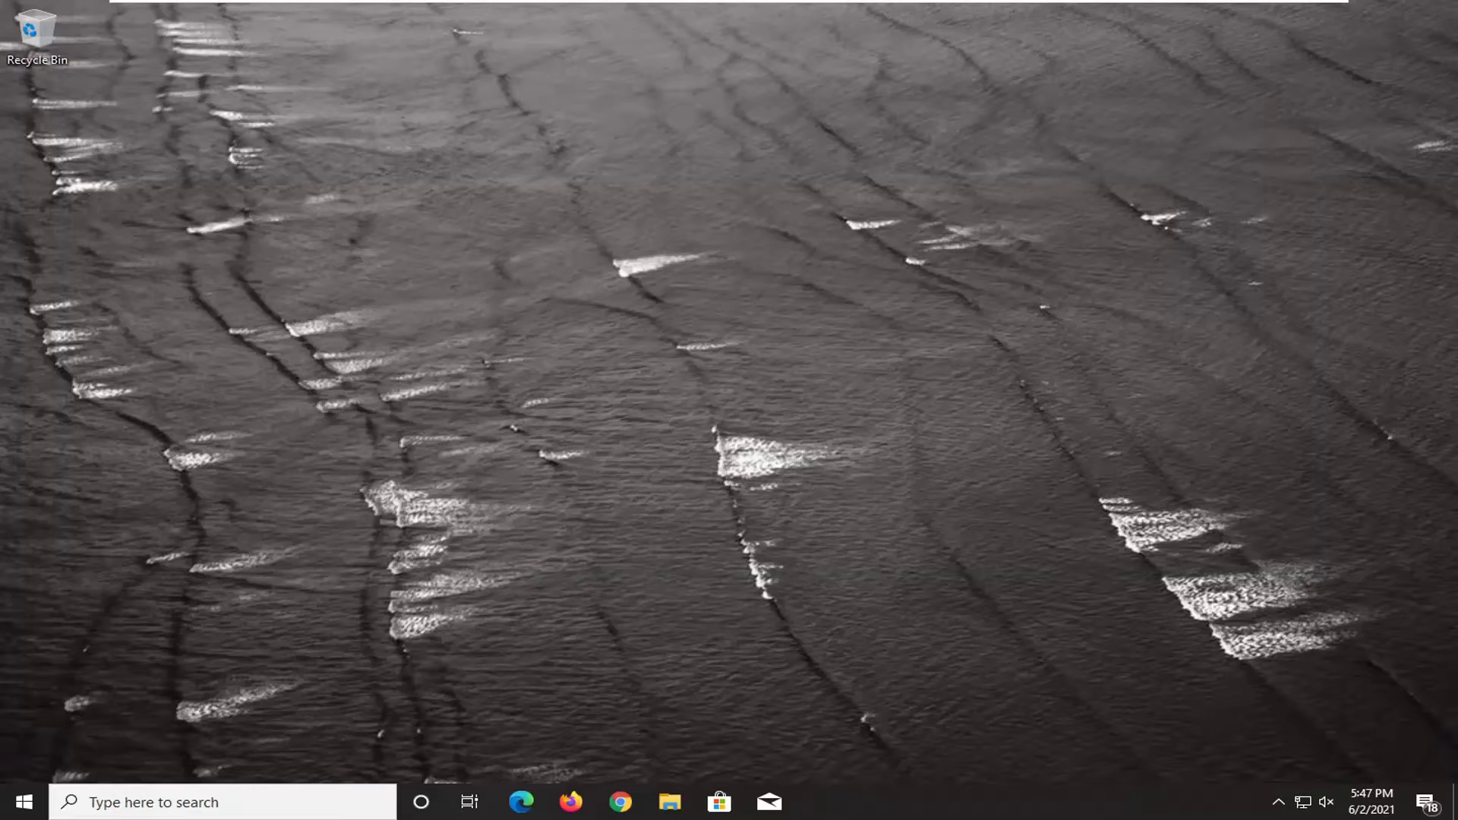